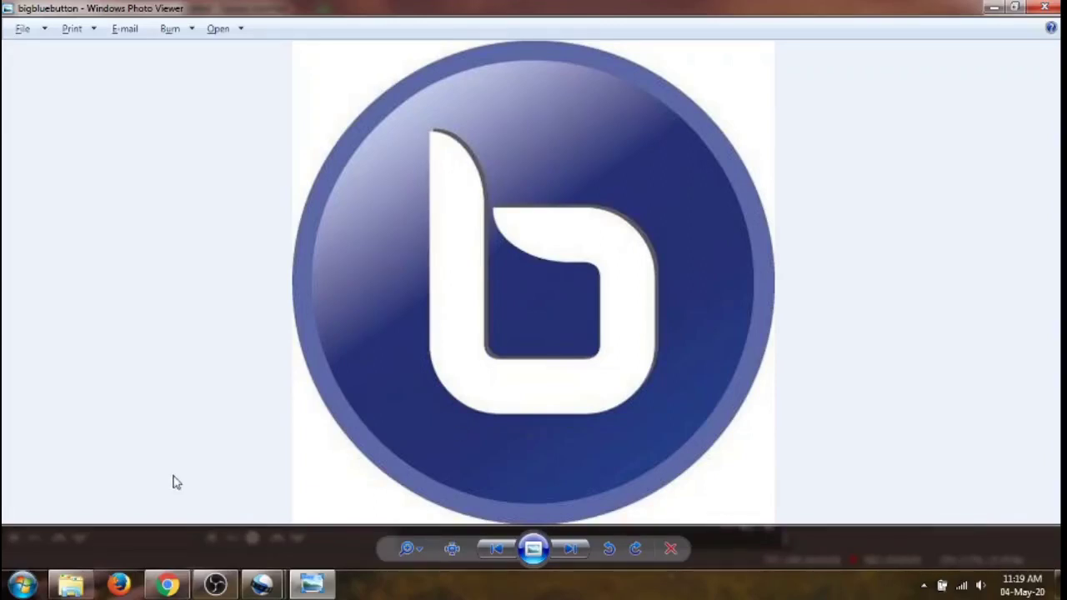
Switch to Chrome and open the website bigbluebutton.org.
left_click(166, 586)
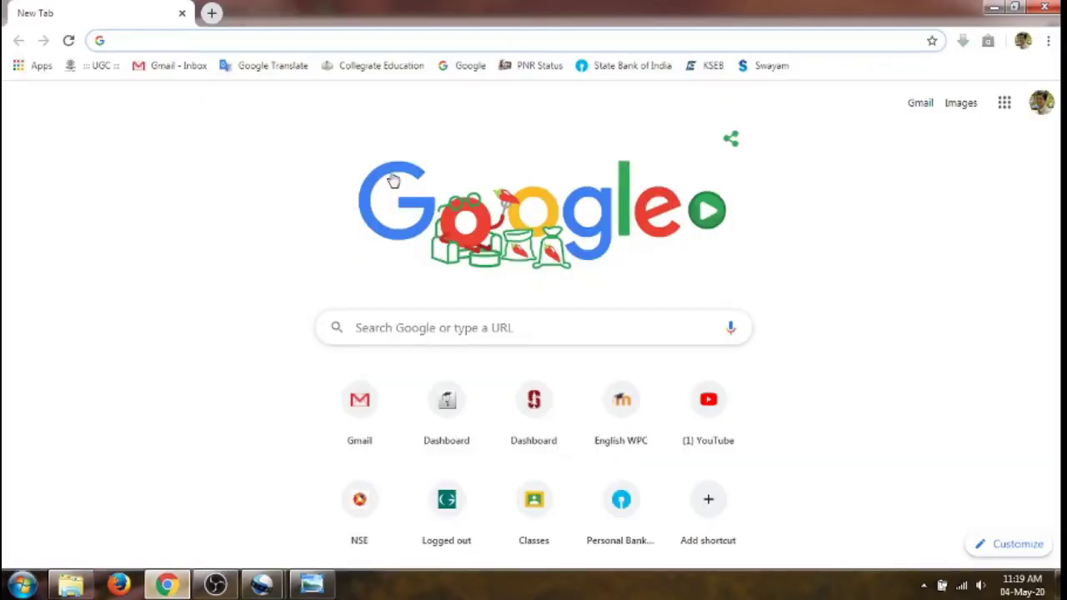
type("big")
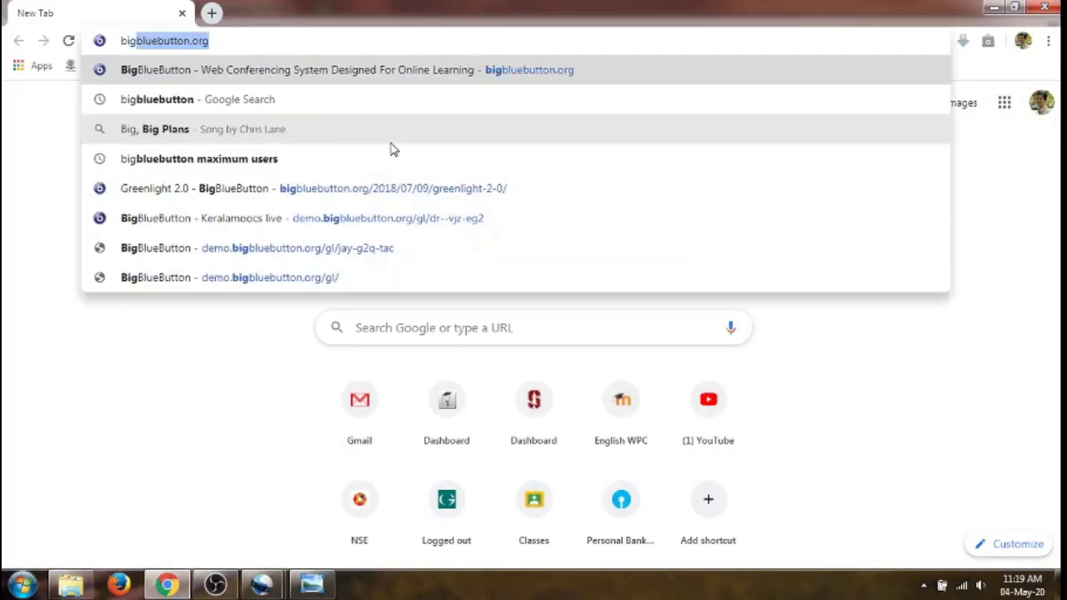
type("l")
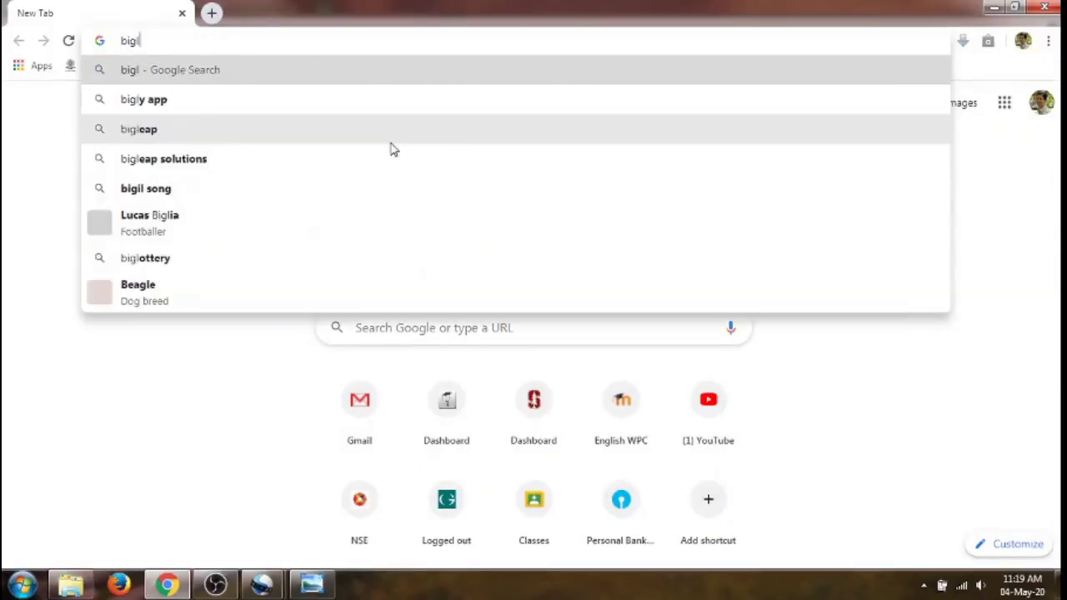
key("BackSpace")
type("blue")
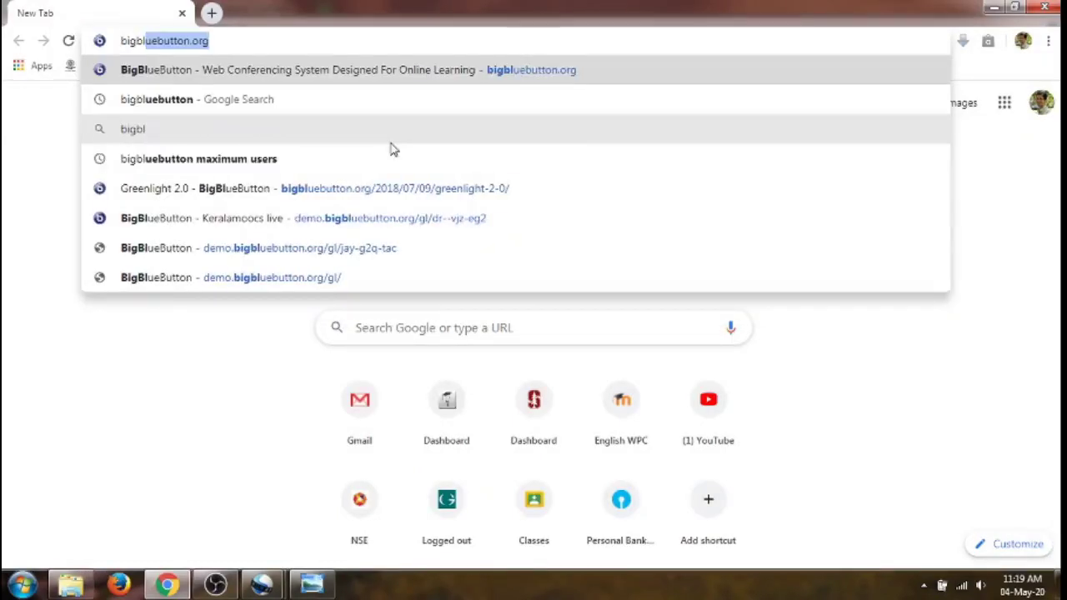
type("button.o")
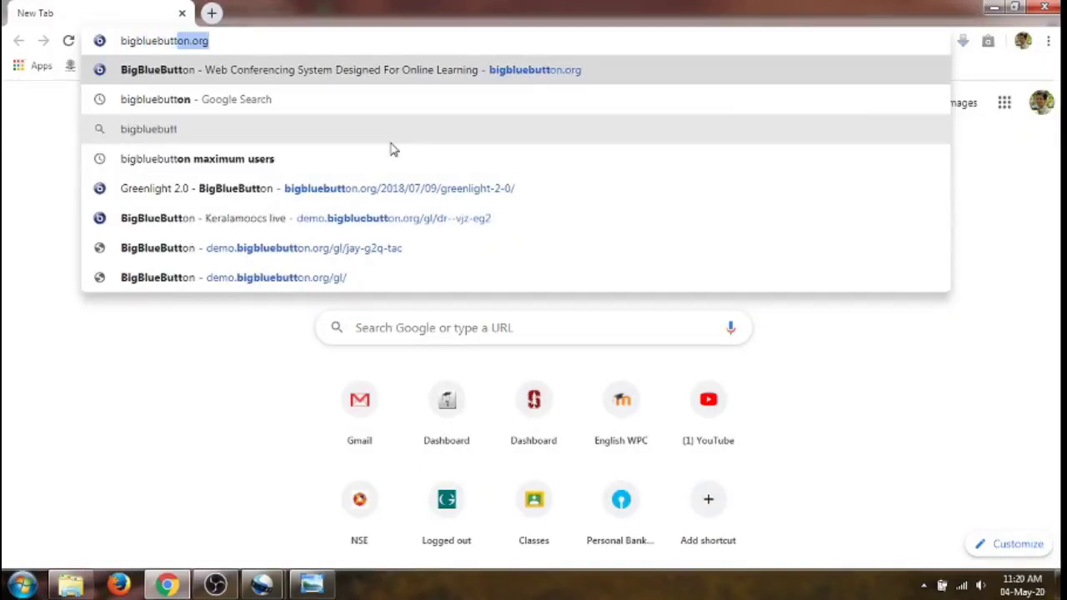
type("rg")
key("Return")
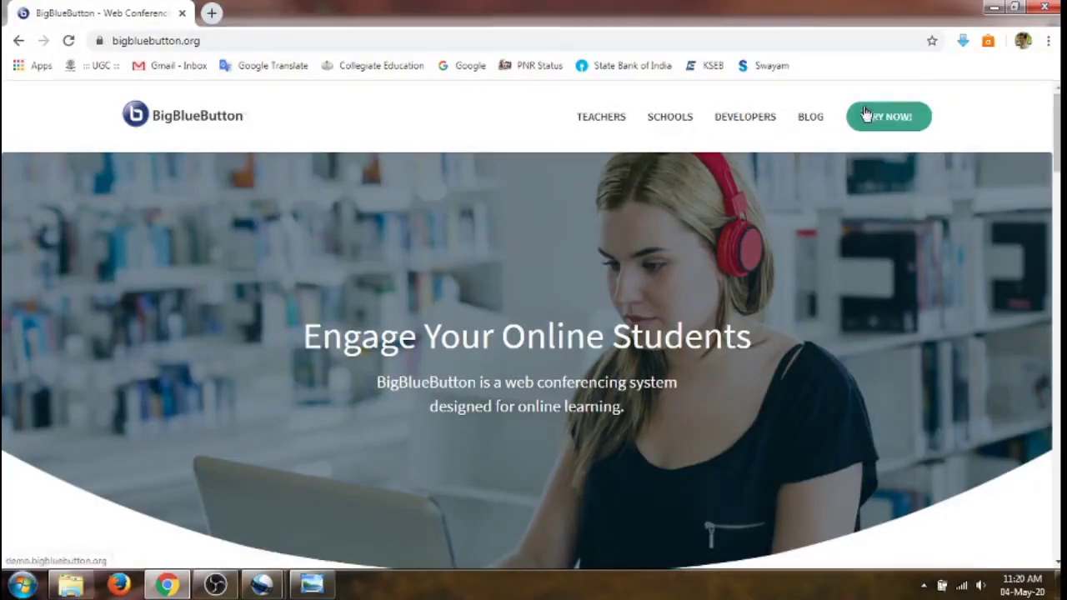
Go from the BigBlueButton homepage to its trial server and open the sign-in page for existing accounts.
left_click(911, 120)
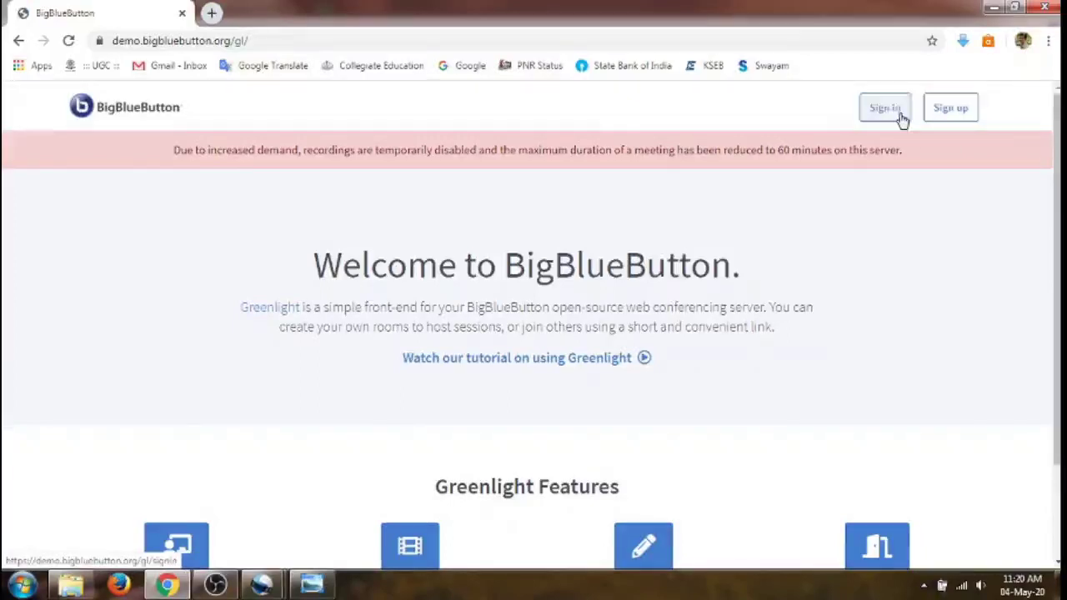
left_click(901, 117)
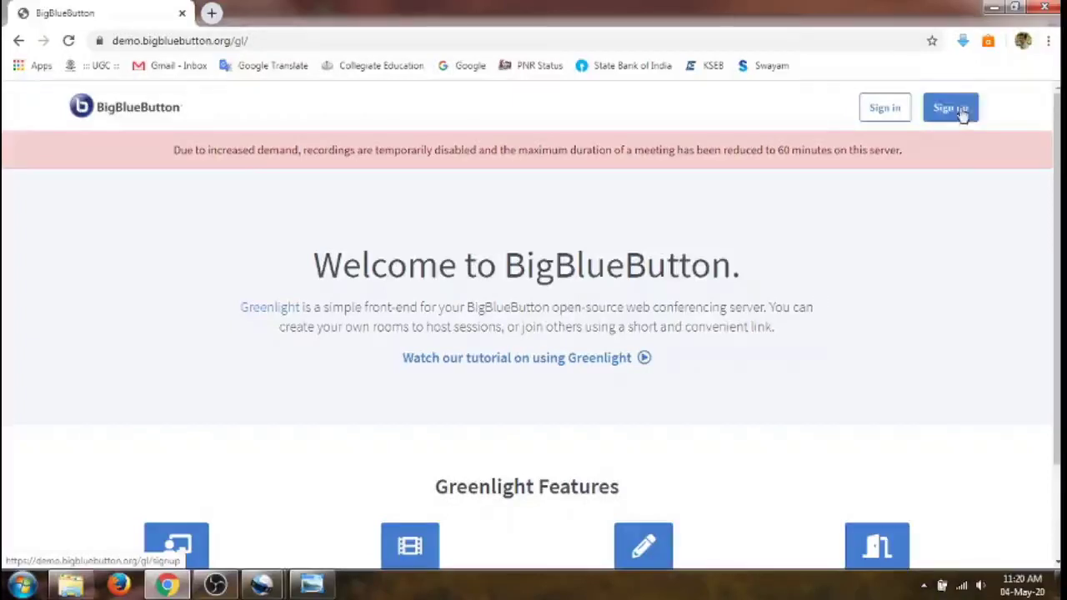
left_click(881, 111)
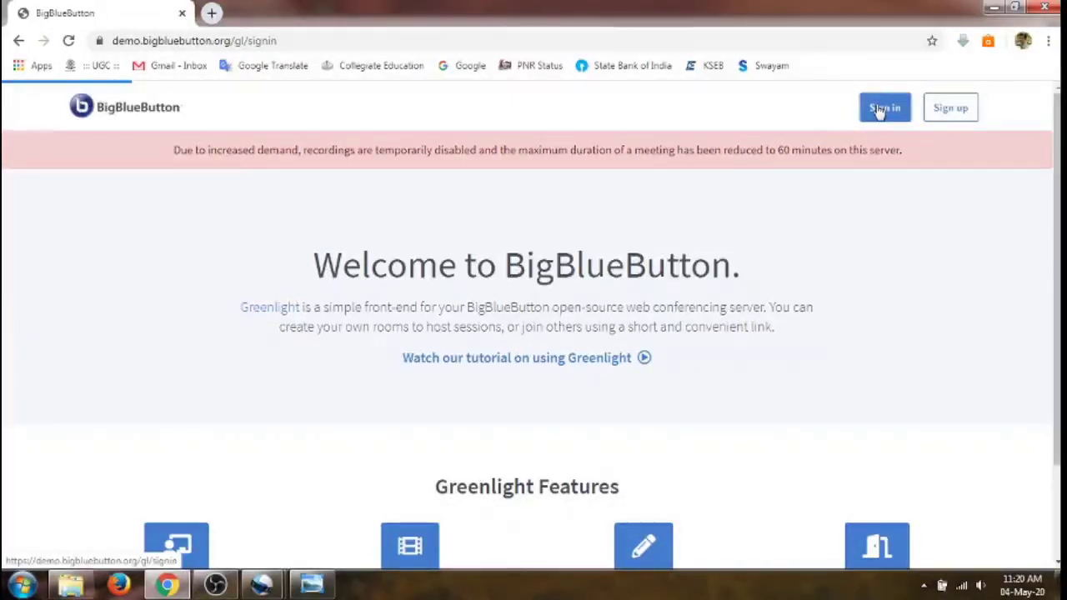
Sign in to the demo server with the prefilled account e-mail and password.
scroll(1006, 442, "down", 2)
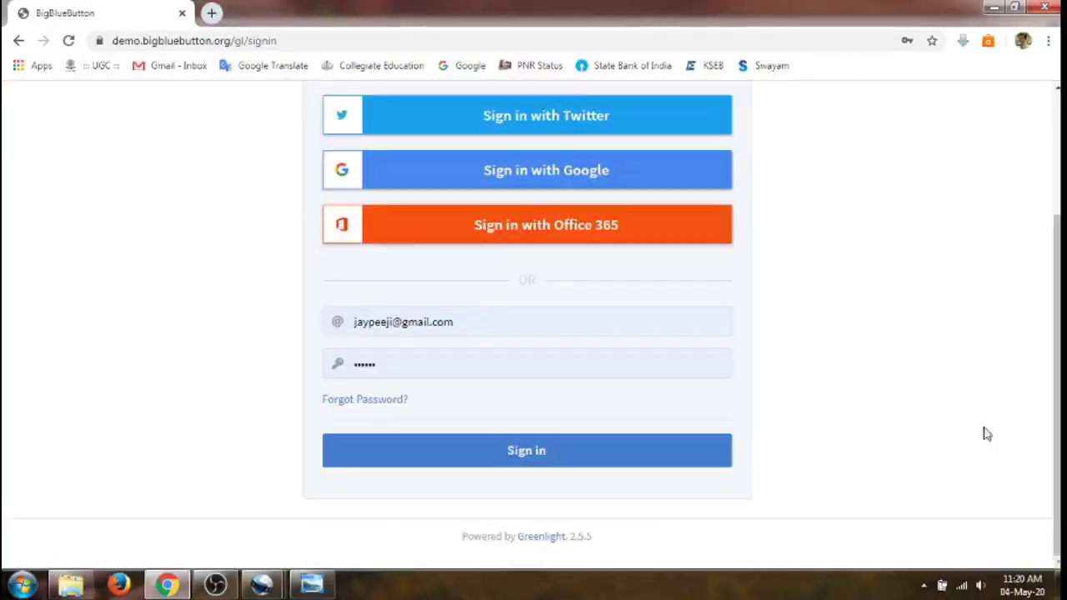
left_click(467, 326)
left_click(583, 364)
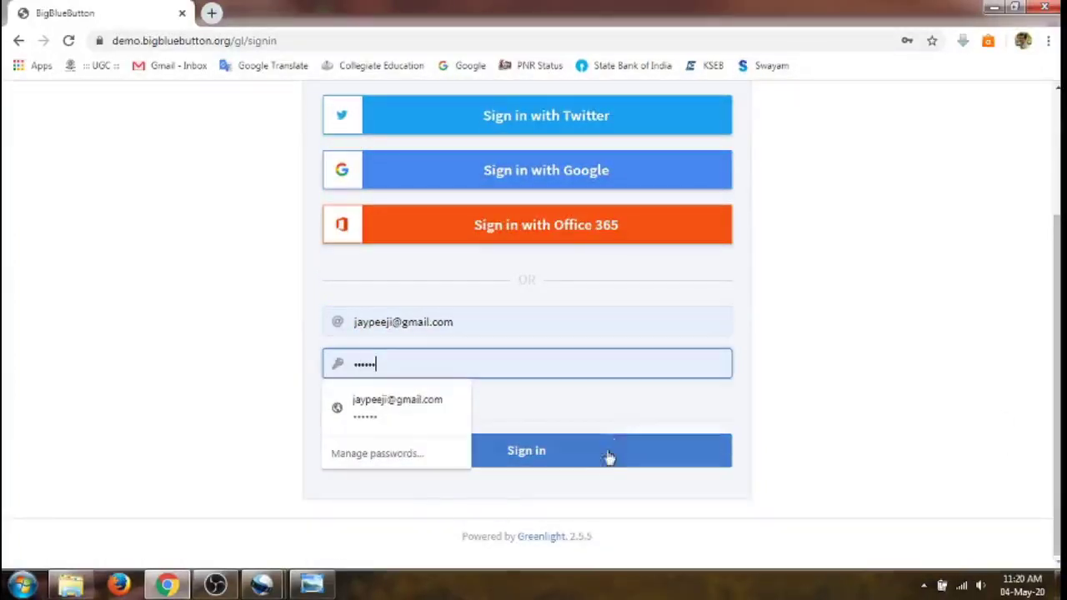
left_click(612, 454)
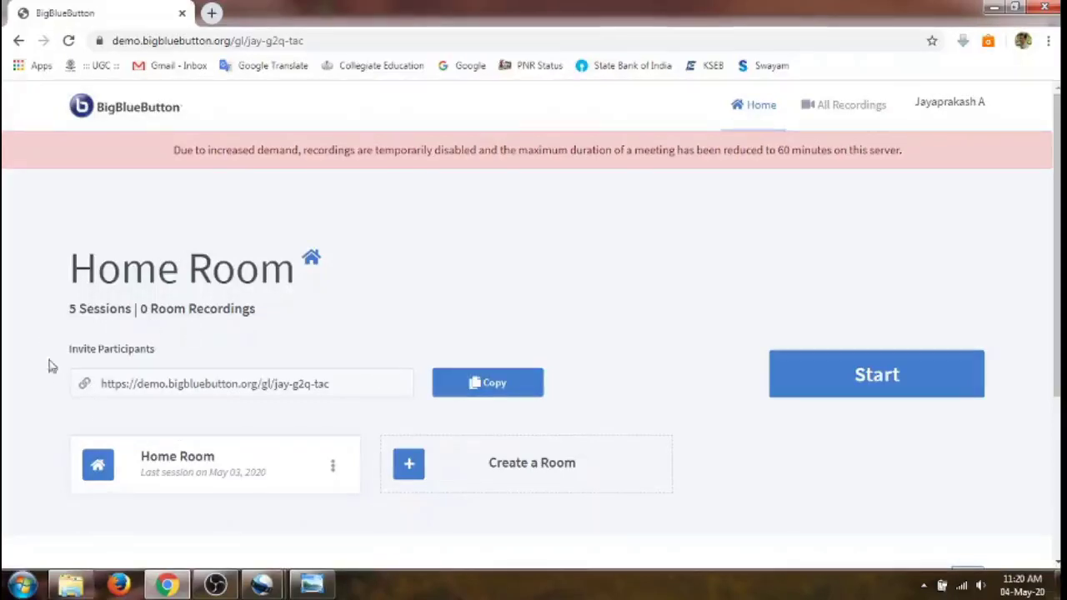
Copy the Home Room's participant invitation link.
left_click(84, 383)
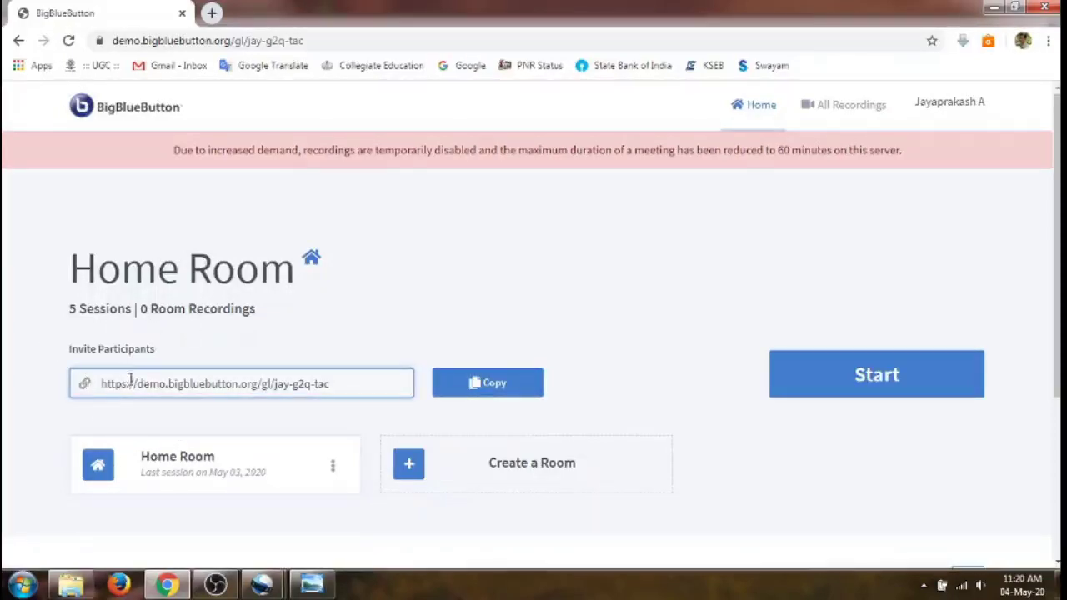
left_click_drag(102, 384, 342, 389)
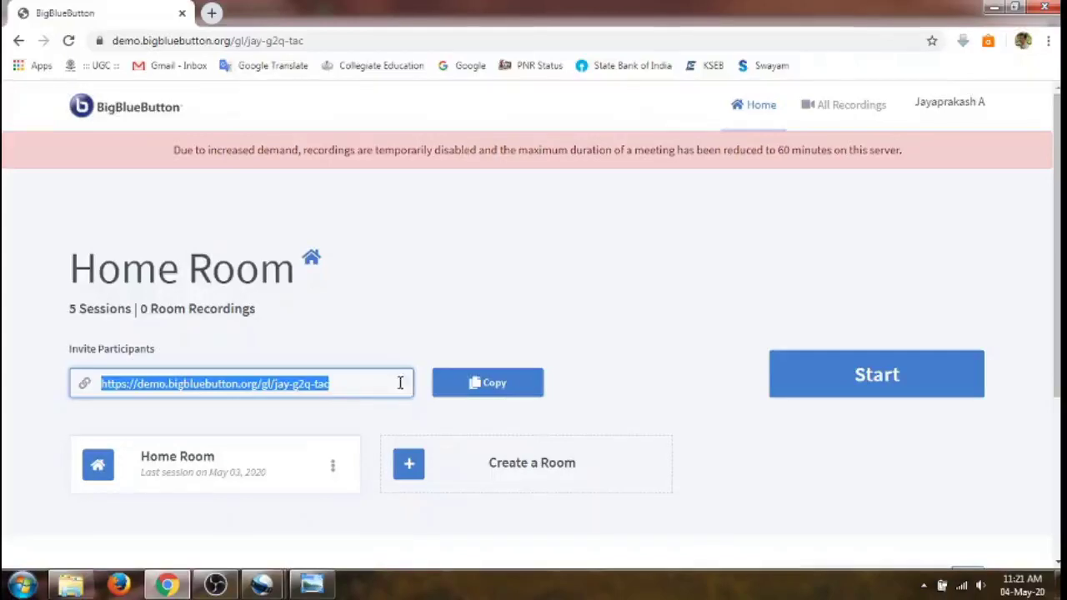
left_click(489, 383)
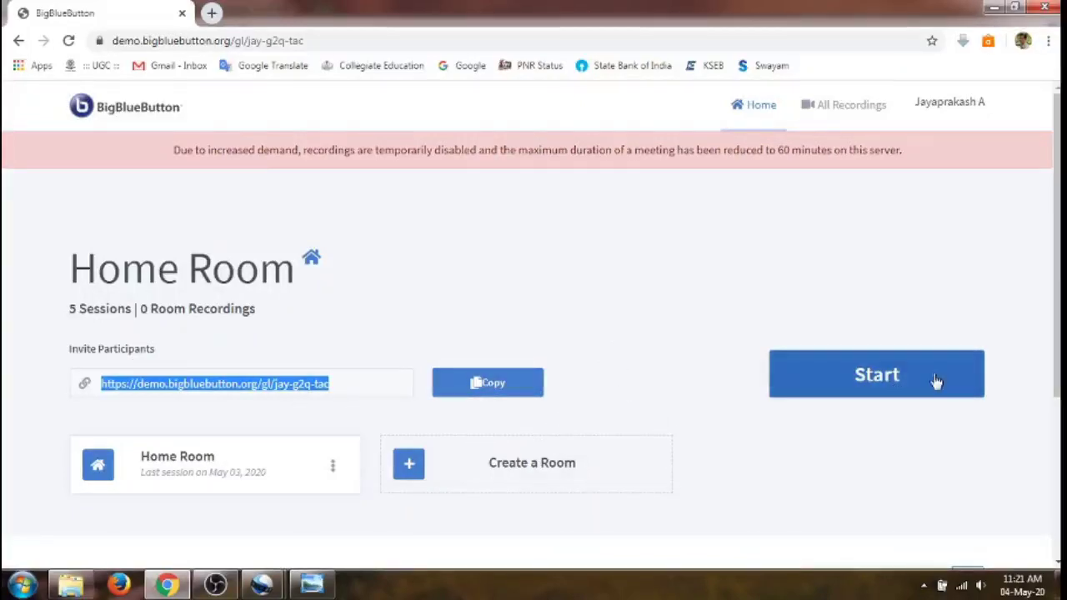
Start the Home Room session and join the audio with the microphone, confirming the echo test.
left_click(906, 381)
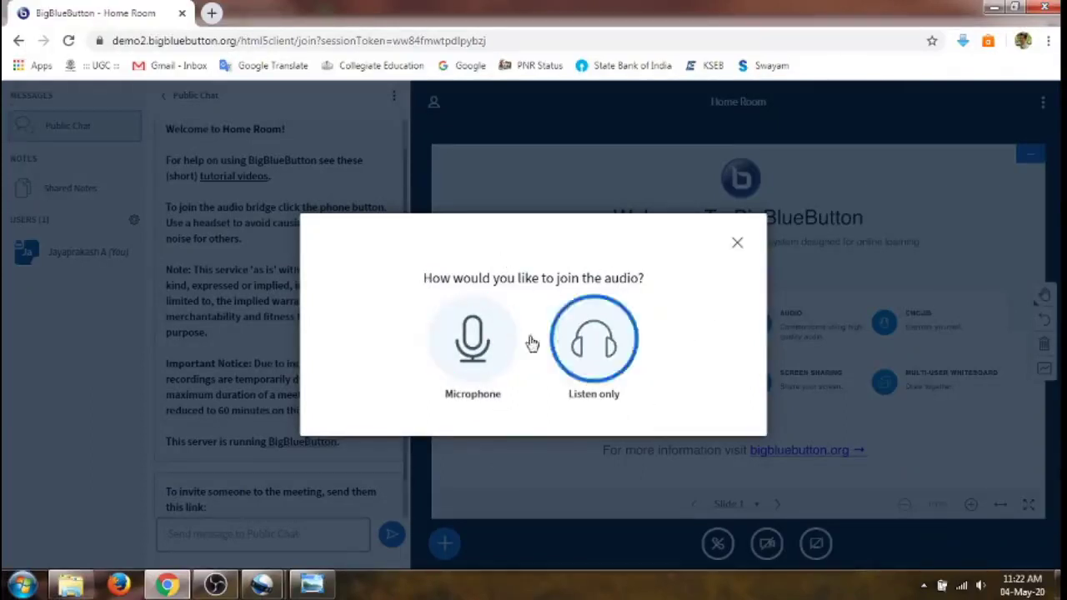
left_click(475, 352)
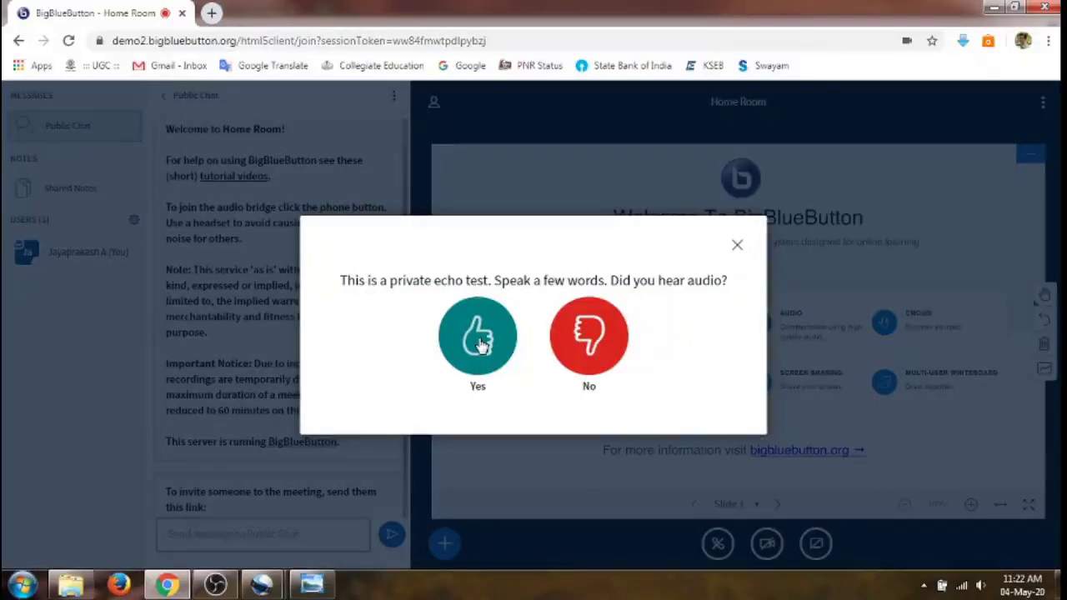
left_click(484, 341)
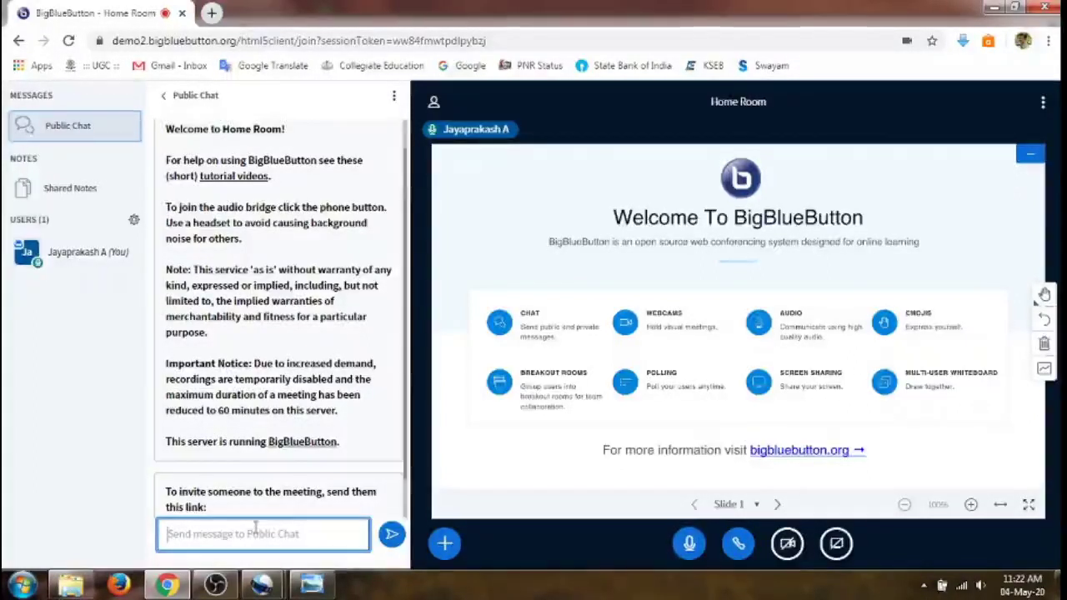
Send the message "Hello everyone.." to the public chat.
type("He")
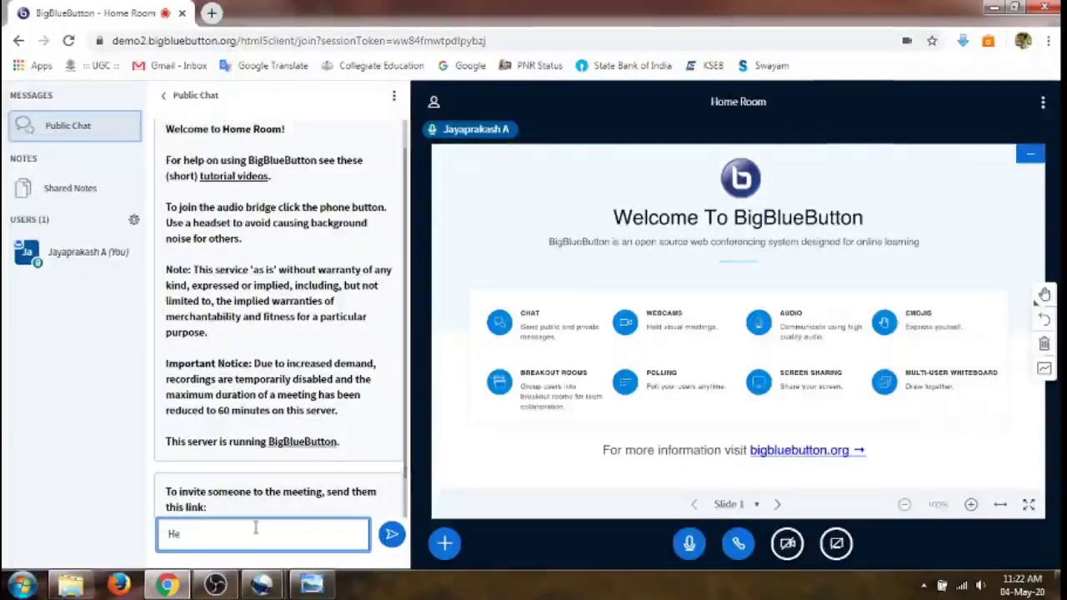
type("llo everyone")
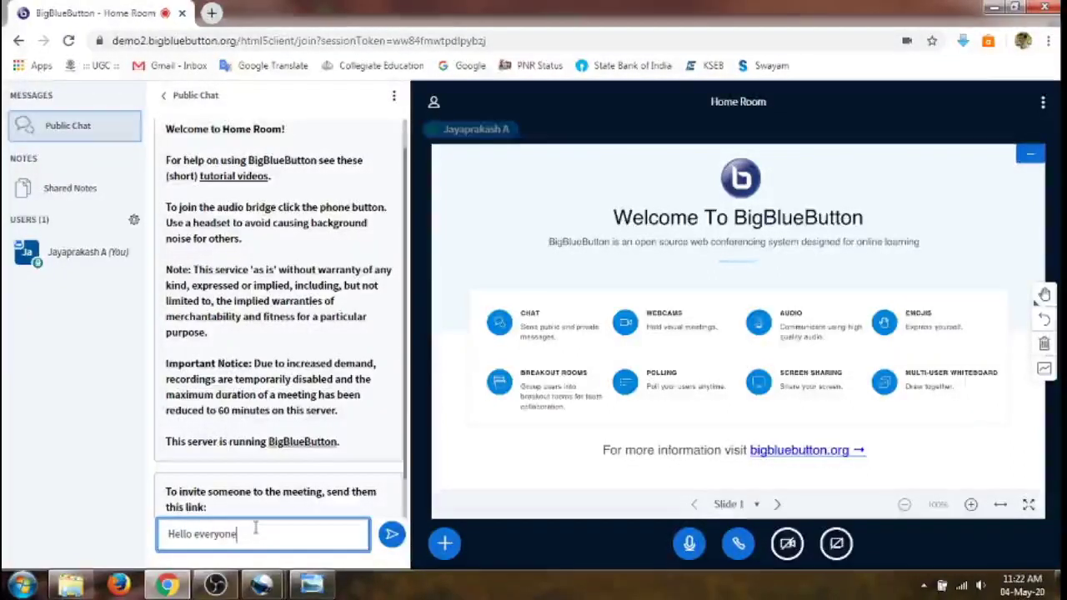
type("...")
key("Return")
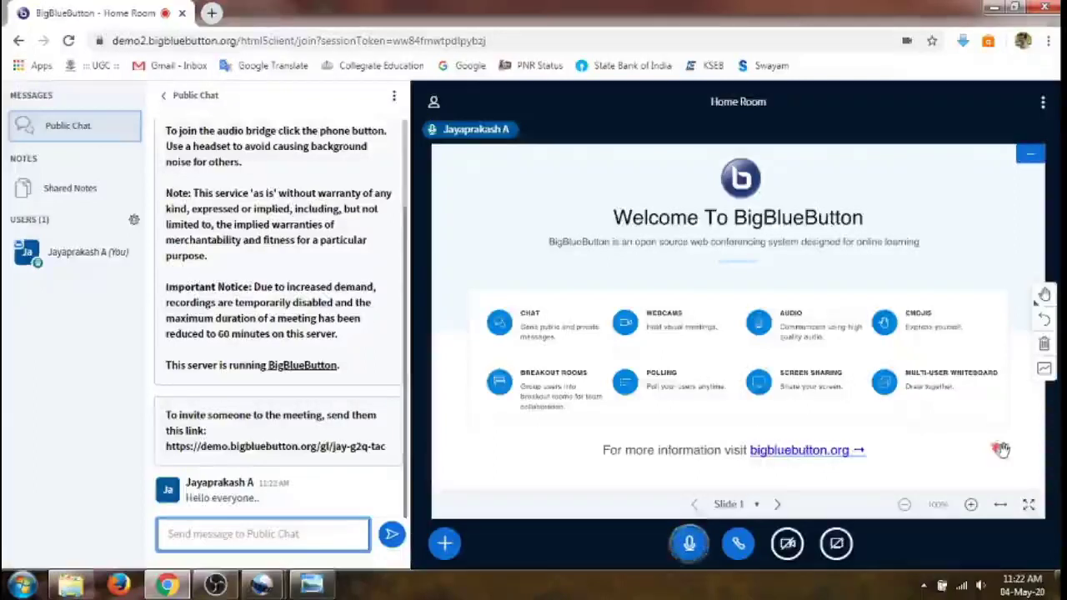
Go to the blank whiteboard on slide 2 and handwrite "Hello" in red with the Pencil tool.
left_click(778, 506)
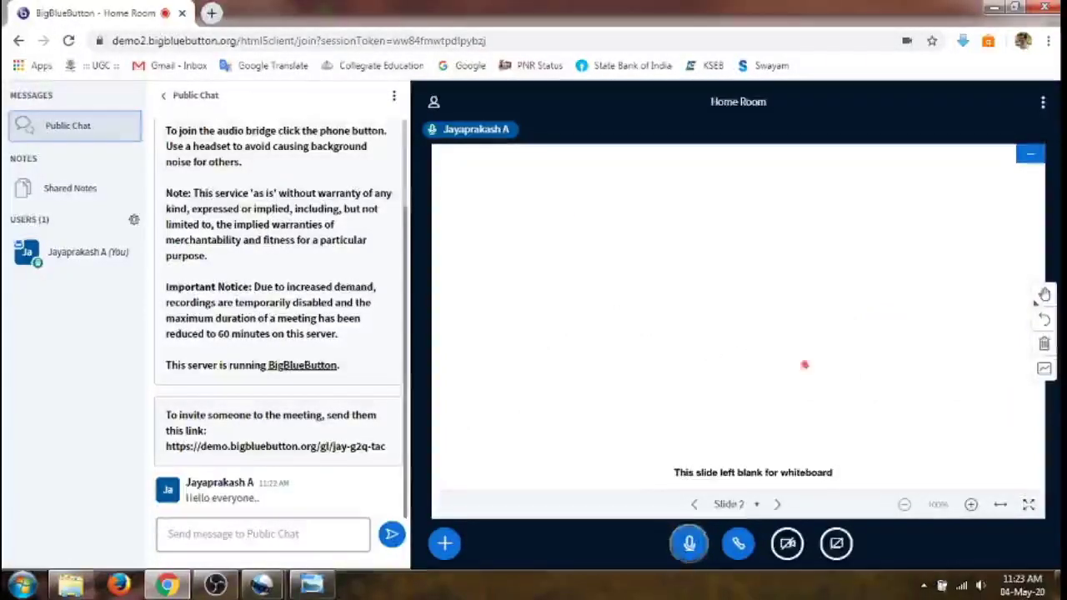
left_click(1044, 295)
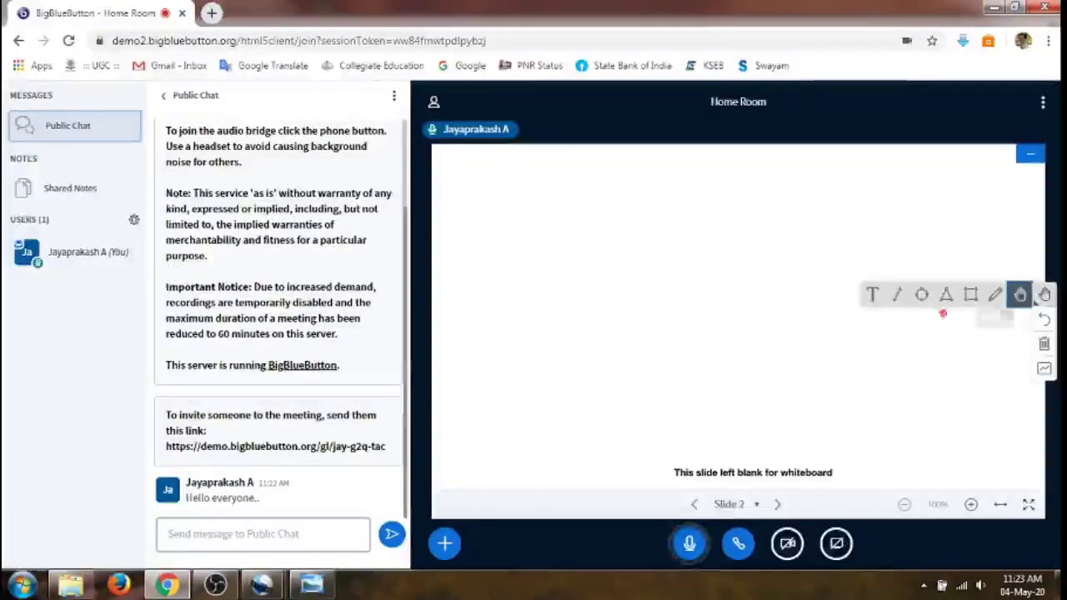
left_click(994, 294)
mouse_move(517, 200)
left_mouse_down()
mouse_move(546, 269)
mouse_move(583, 245)
mouse_move(574, 226)
mouse_move(630, 164)
mouse_move(671, 164)
mouse_move(672, 242)
mouse_move(692, 218)
mouse_move(705, 257)
left_mouse_up()
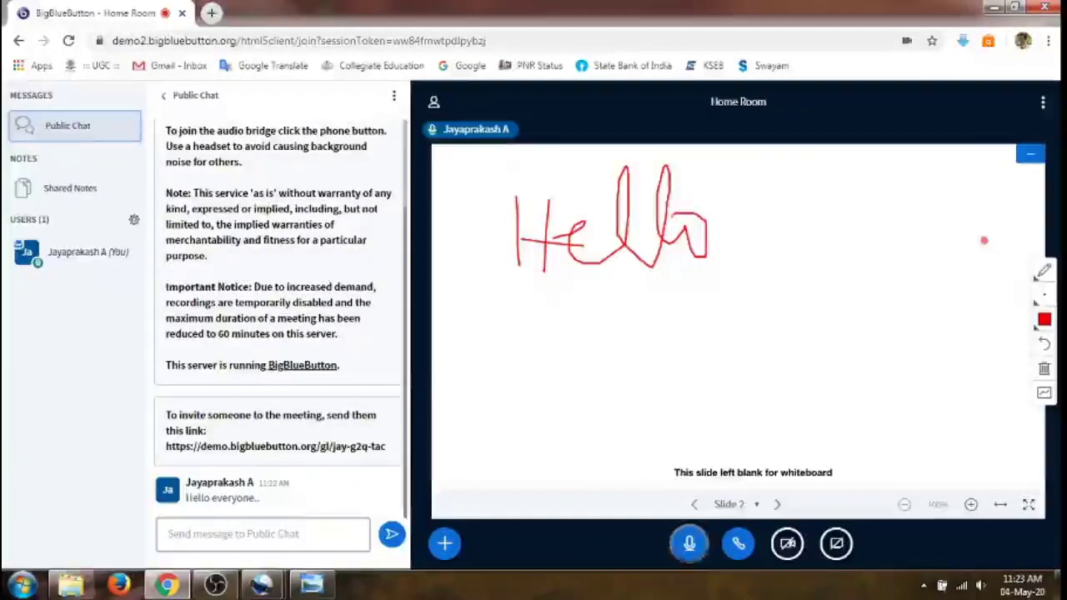
Change the drawing colour to blue and handwrite "everyone" after "Hello" on the whiteboard.
left_click(1046, 316)
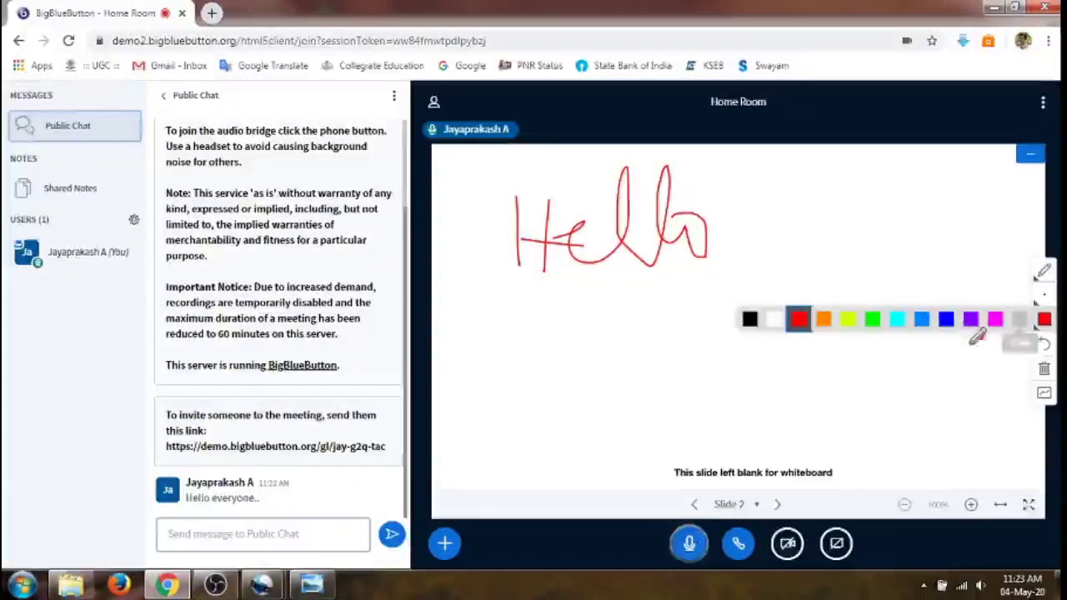
left_click(944, 318)
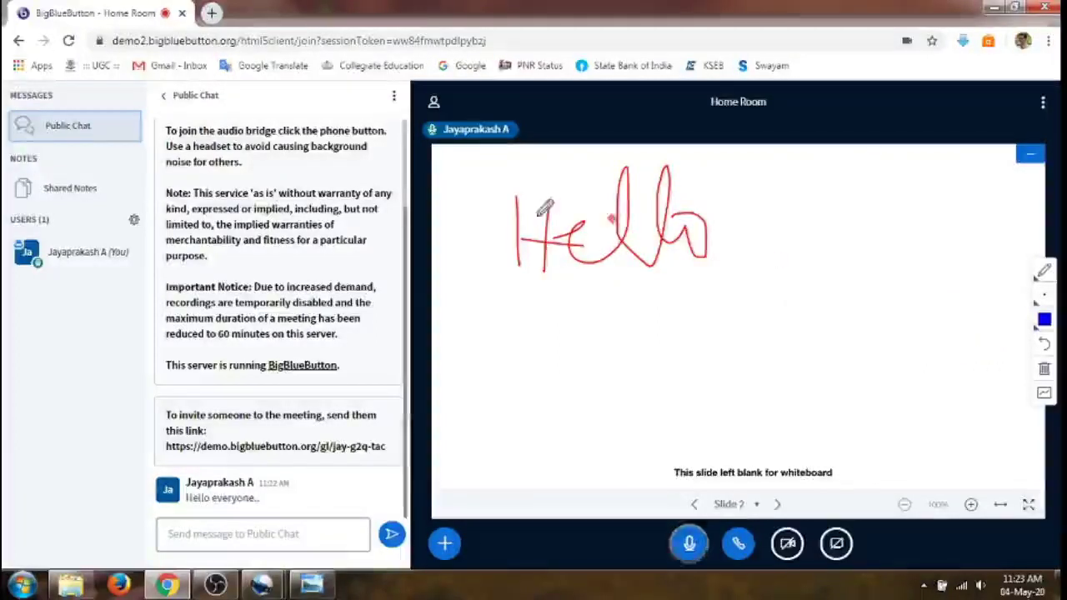
mouse_move(742, 215)
left_mouse_down()
mouse_move(786, 197)
mouse_move(871, 200)
mouse_move(989, 241)
left_mouse_up()
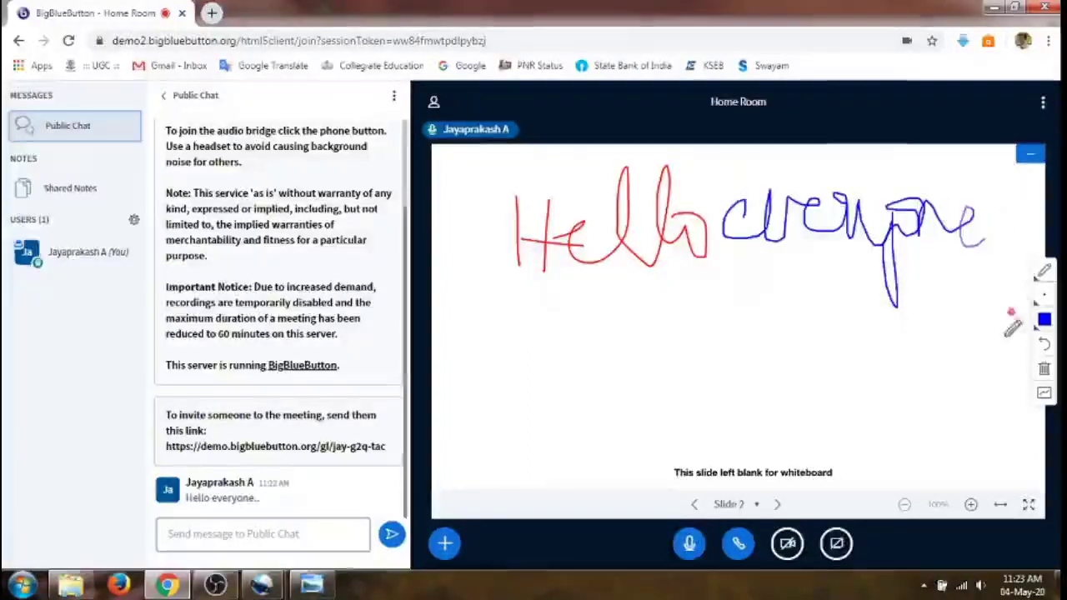
Draw a wide text box with the Text tool in the empty area below the handwritten greeting.
left_click(1045, 273)
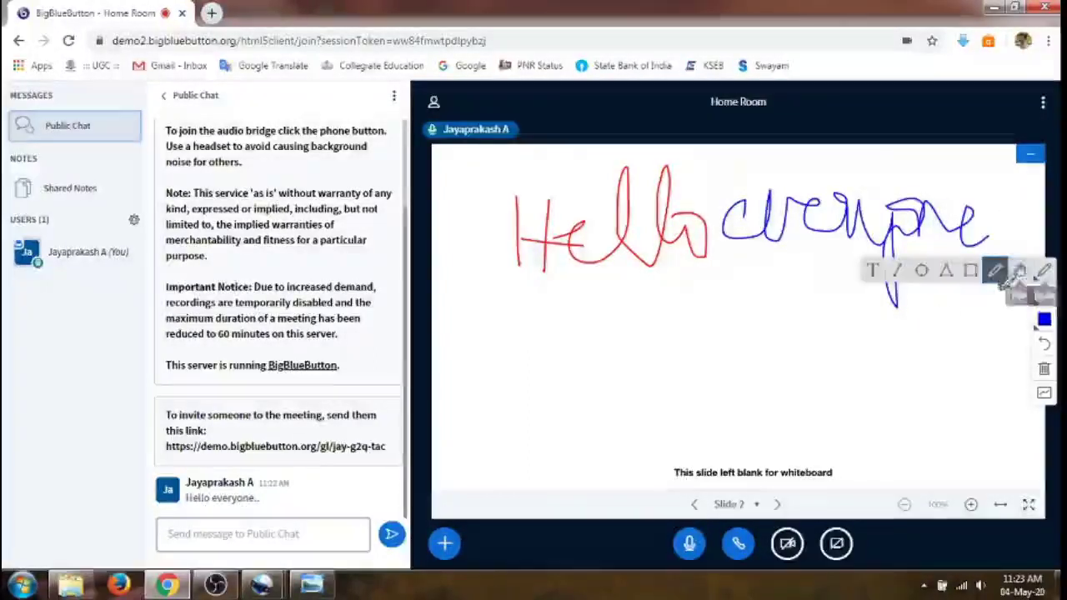
left_click(875, 269)
left_click_drag(539, 289, 1001, 432)
left_click(702, 336)
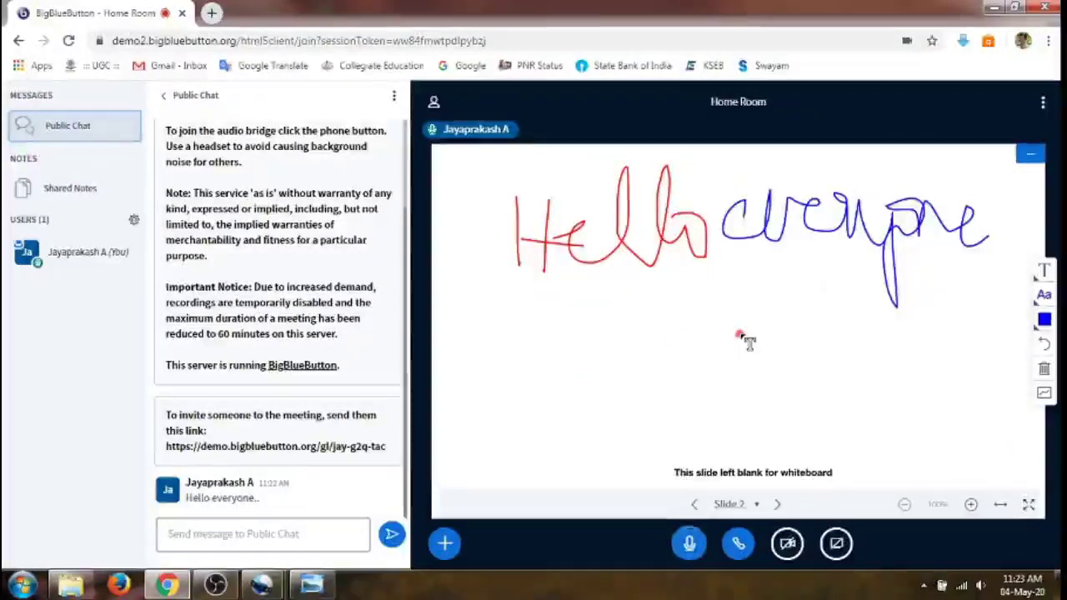
left_click_drag(575, 293, 914, 422)
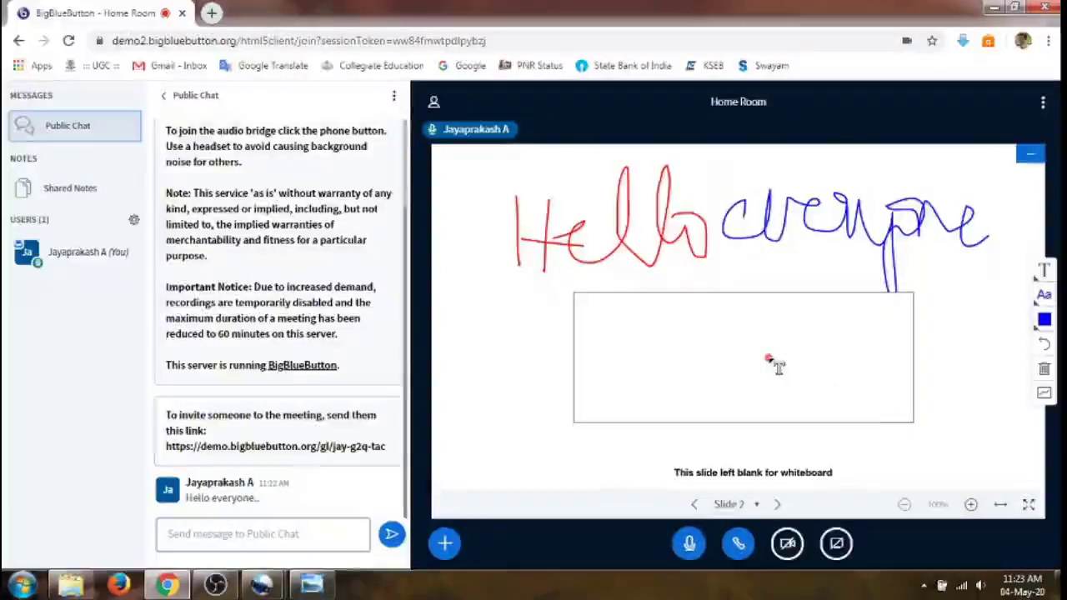
Enter "Good day to all!" in the whiteboard text box and finish the text.
type("Gpp")
key("BackSpace")
key("BackSpace")
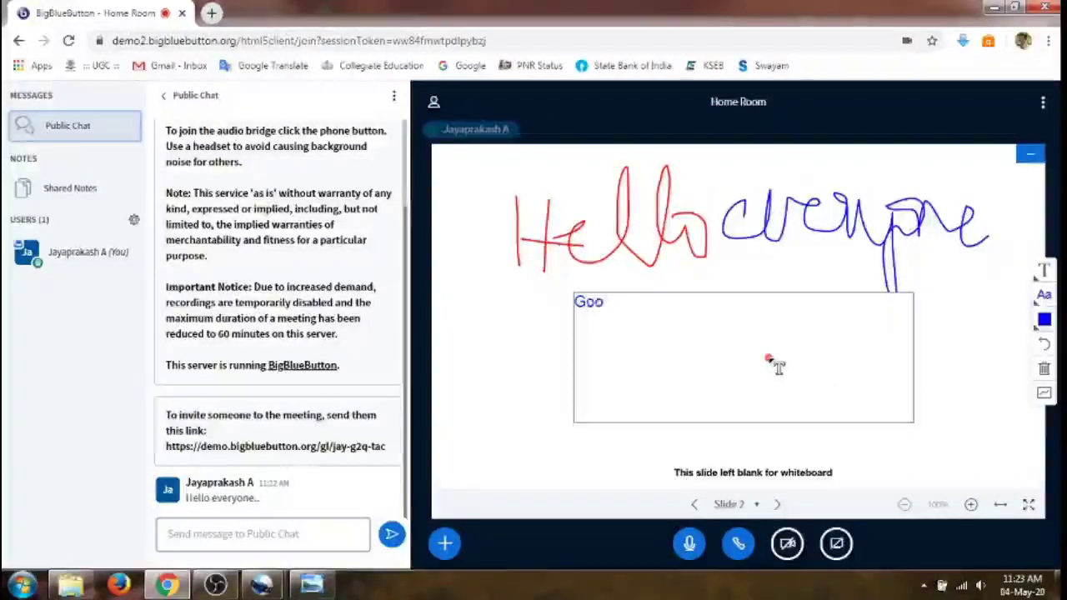
type("ood day to a")
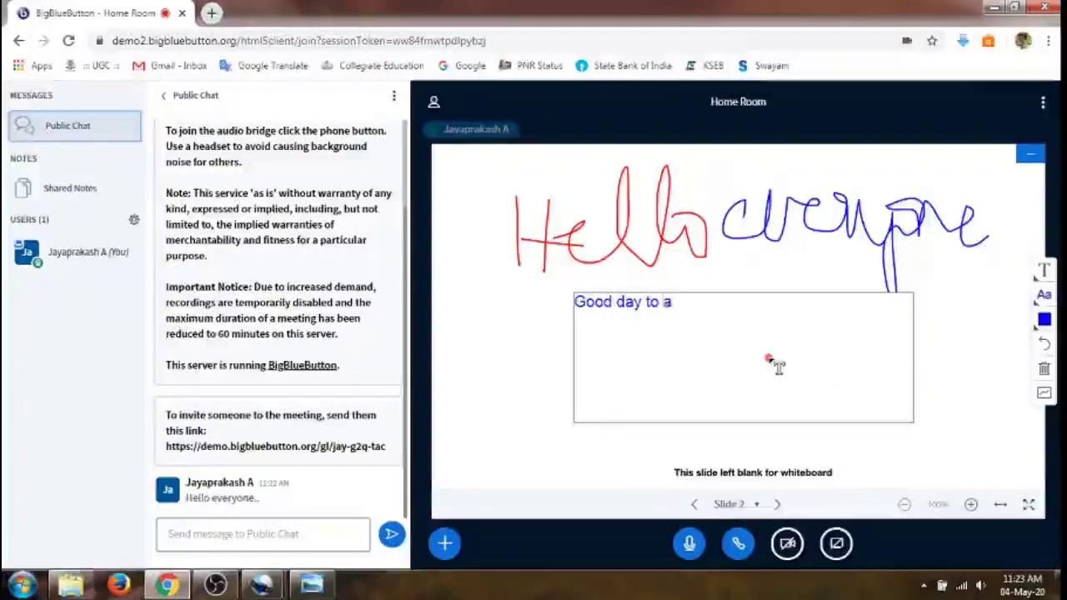
type("ll!")
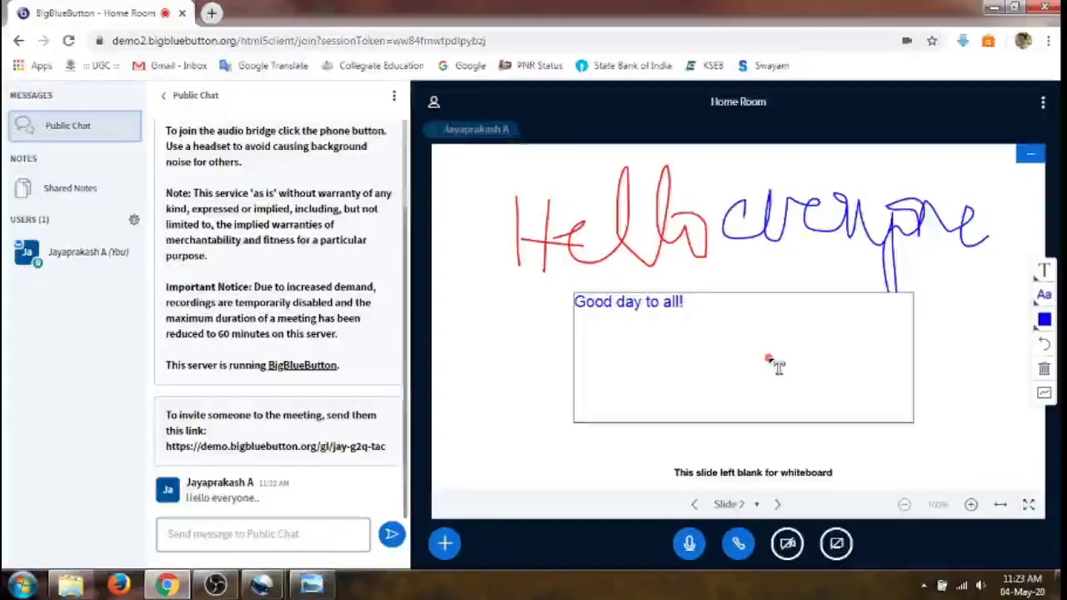
key("ctrl+k")
key("Escape")
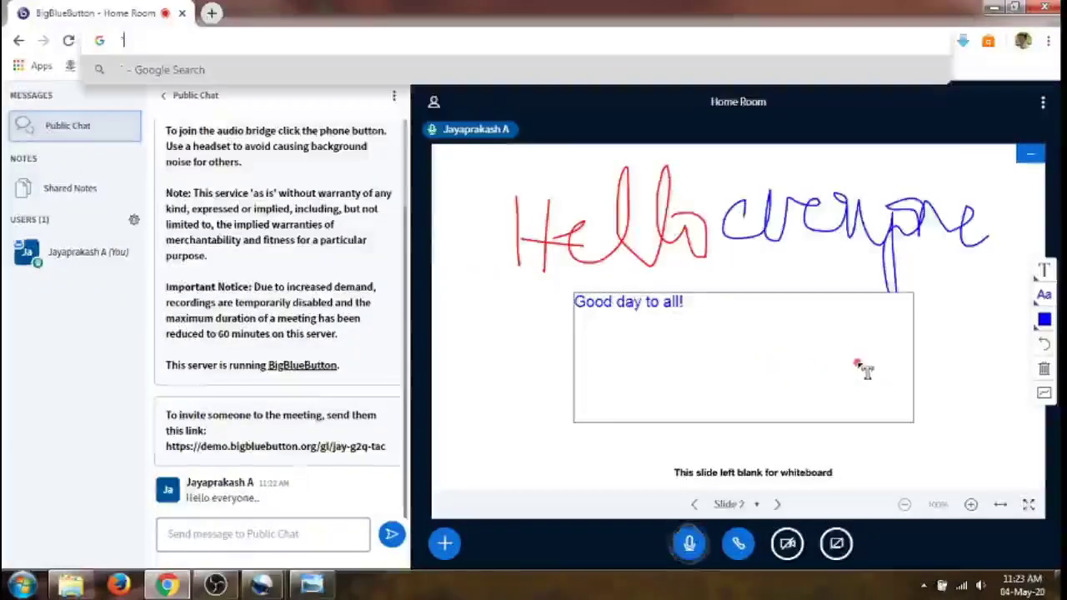
left_click(902, 375)
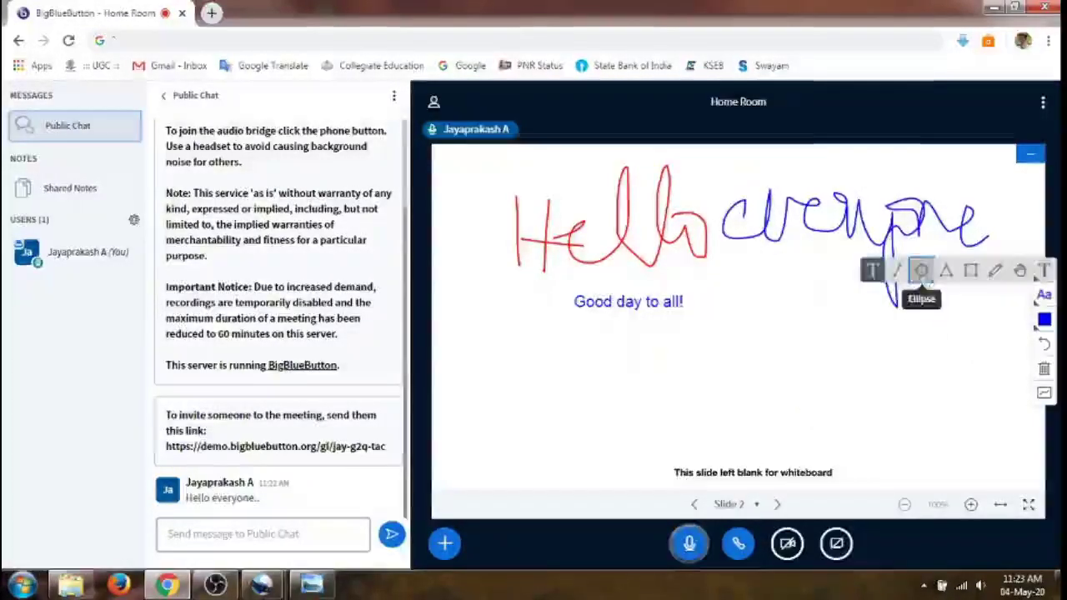
Draw a blue ellipse and a blue triangle side by side below "Good day to all!" on the whiteboard.
left_click(922, 271)
mouse_move(499, 327)
left_mouse_down()
mouse_move(559, 409)
mouse_move(641, 404)
left_mouse_up()
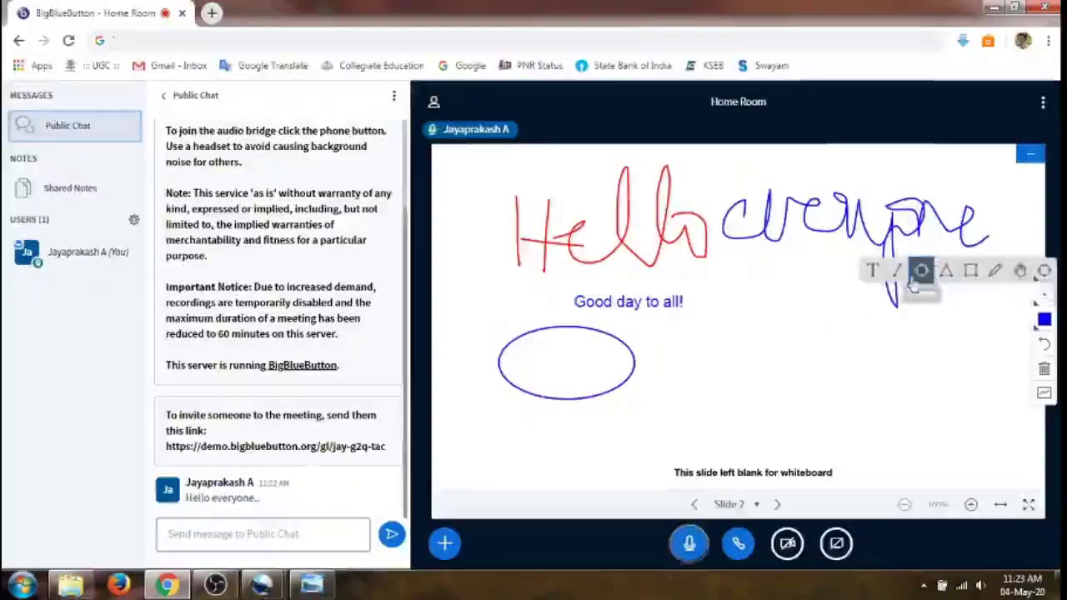
left_click(947, 271)
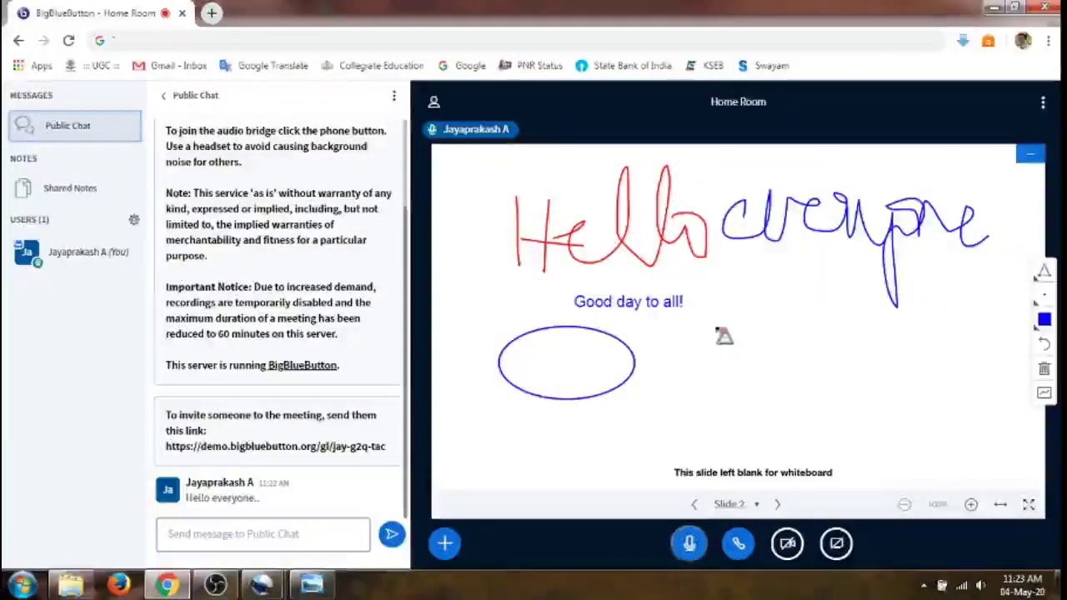
left_click_drag(715, 327, 788, 392)
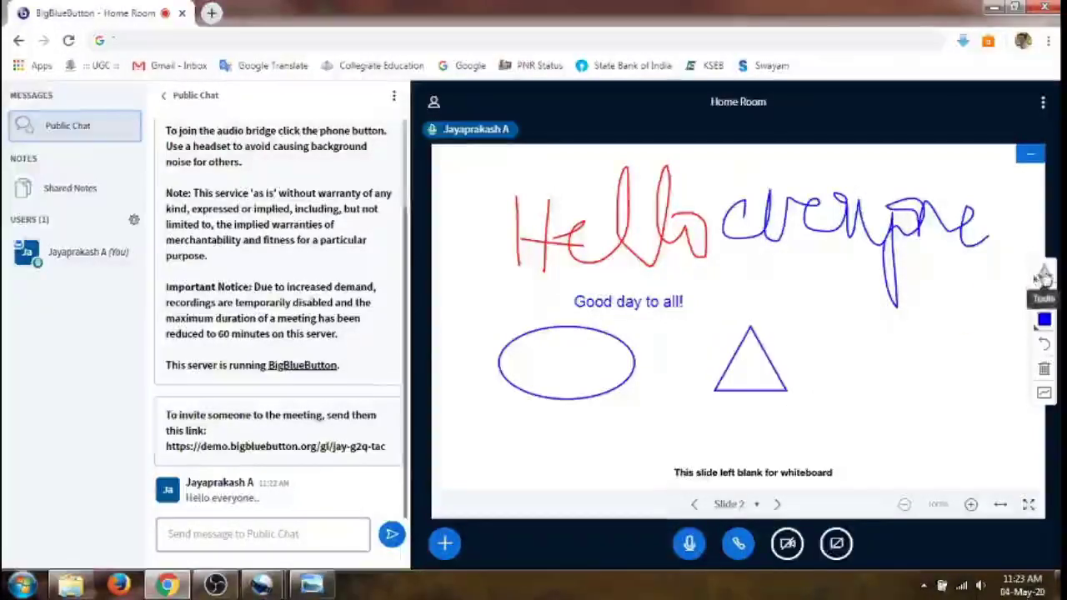
Draw a blue rectangle beside the triangle and underline the handwritten "everyone" with a straight line.
left_click(973, 272)
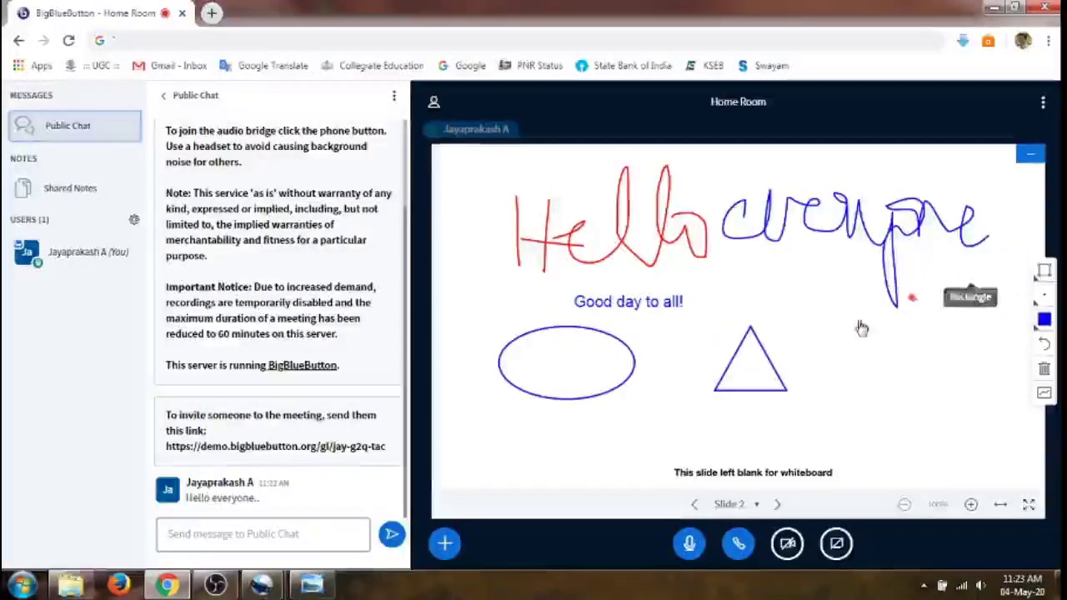
left_click_drag(846, 325, 971, 386)
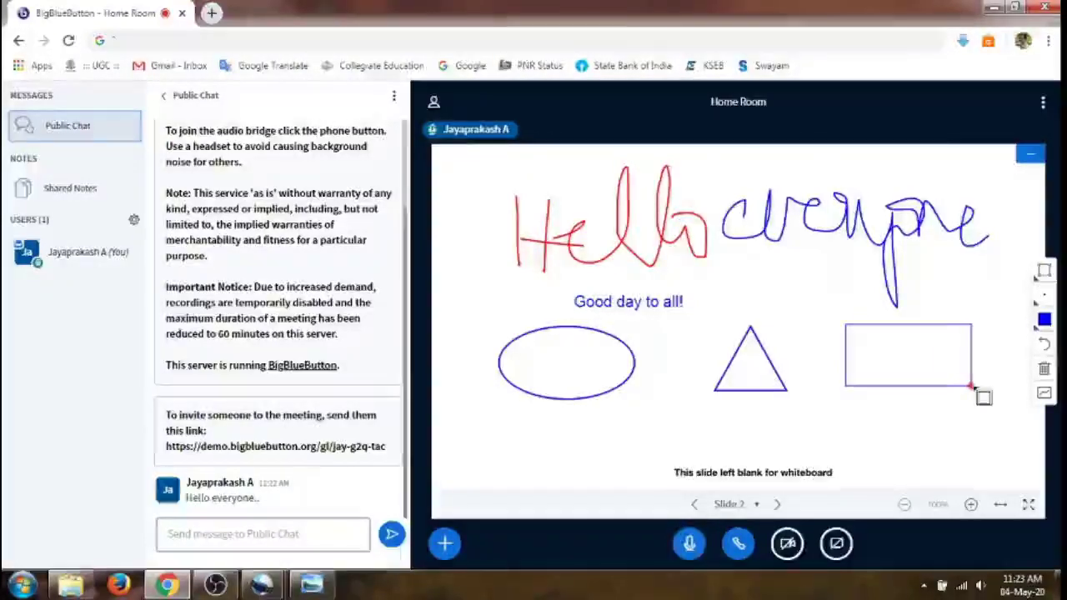
left_click(1041, 294)
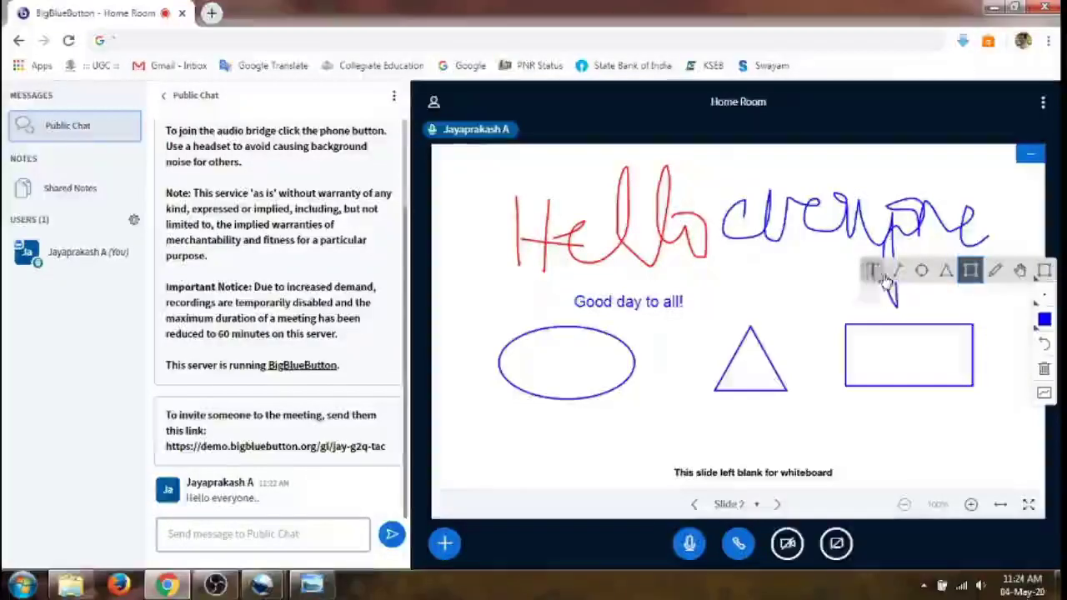
mouse_move(707, 278)
left_mouse_down()
mouse_move(846, 293)
mouse_move(874, 273)
left_mouse_up()
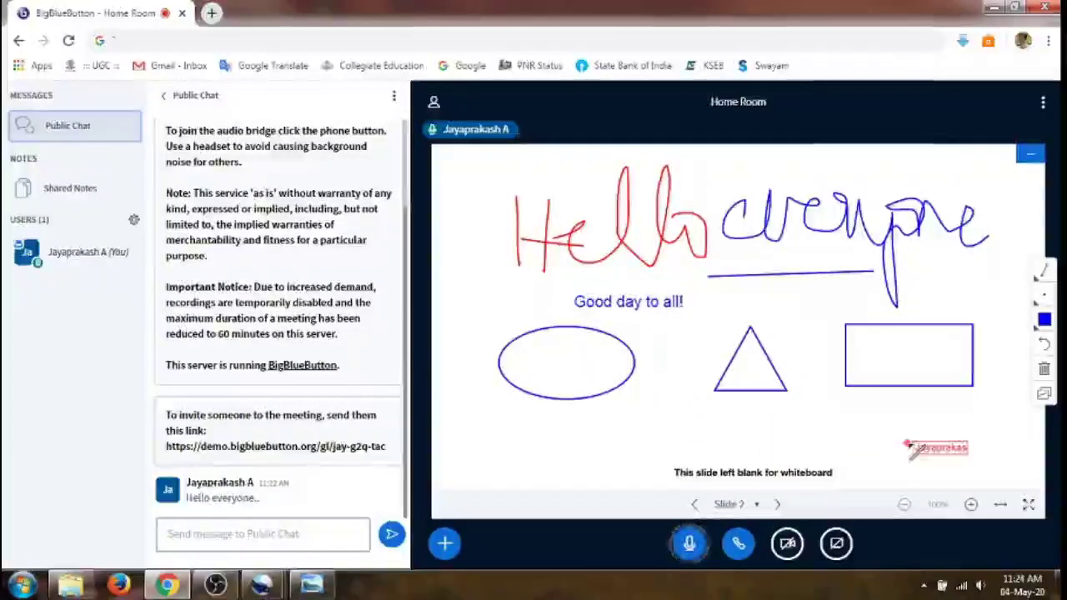
Share the integrated webcam at medium quality, and briefly hide the presentation area to enlarge the camera view before restoring it.
left_click(787, 545)
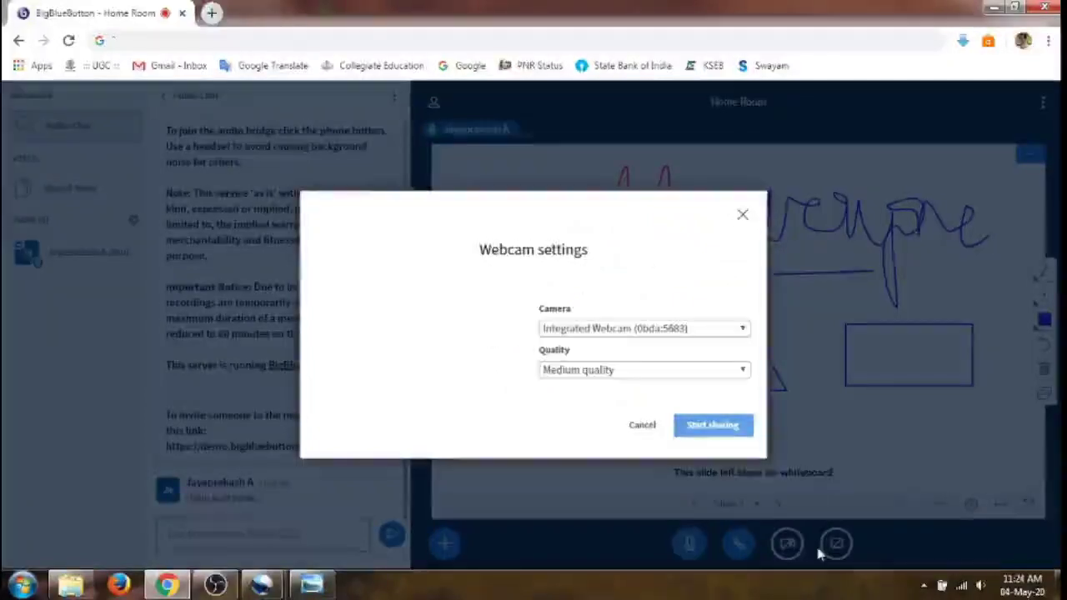
left_click(696, 434)
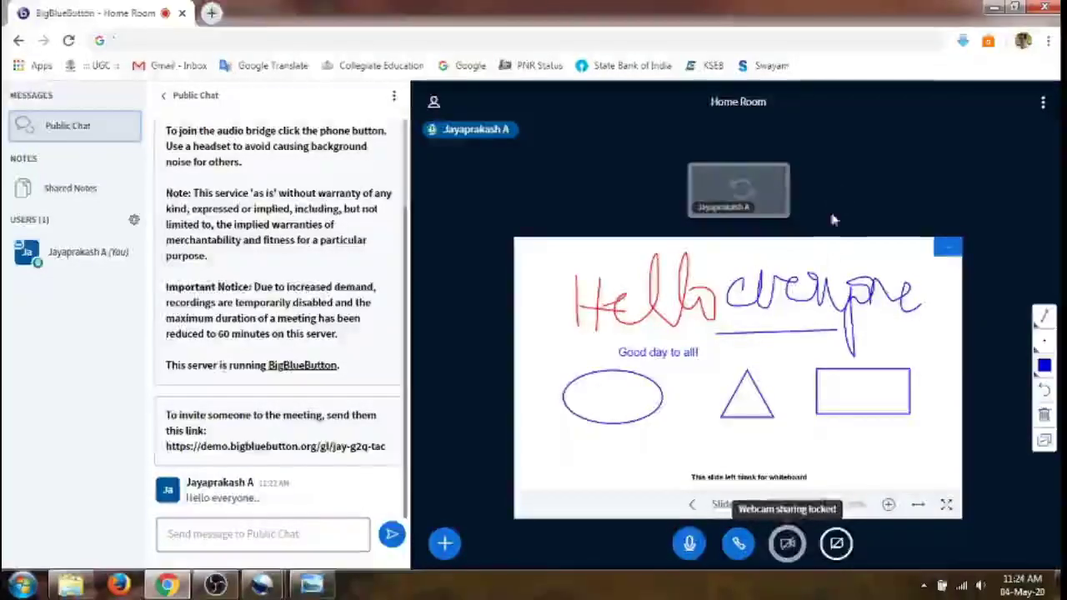
left_click(948, 252)
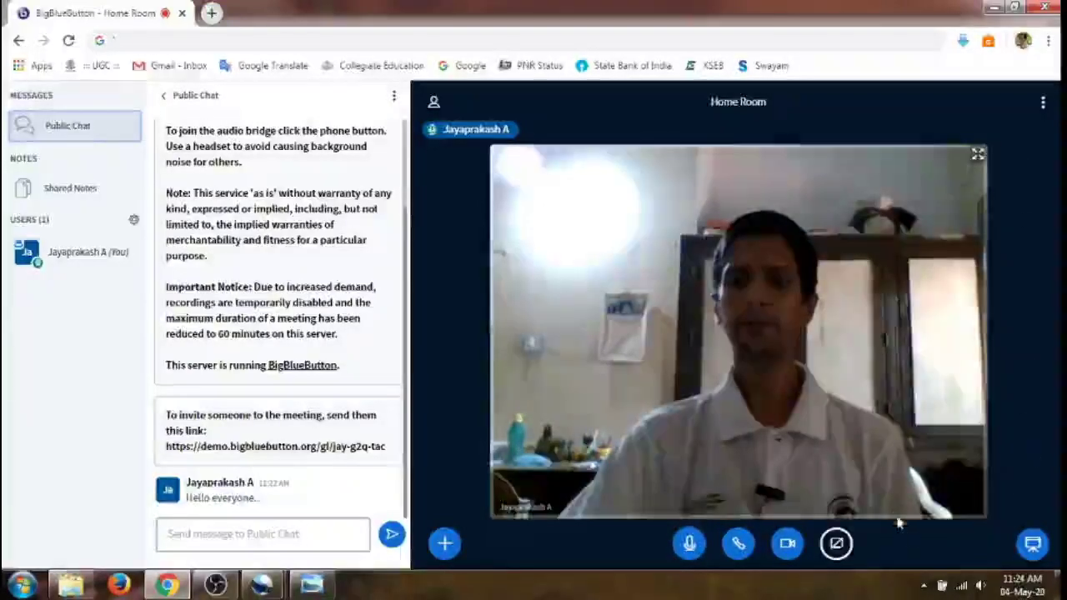
left_click(1034, 546)
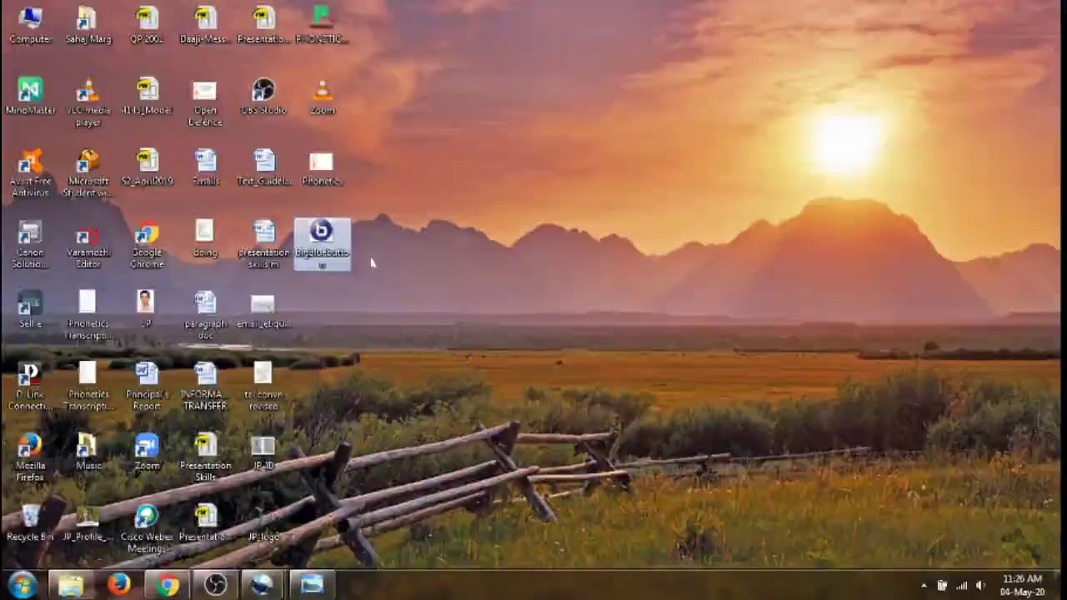
Open the Phonetics presentation from the desktop in PowerPoint at slide 2 and switch back to the BigBlueButton session.
left_click(311, 167)
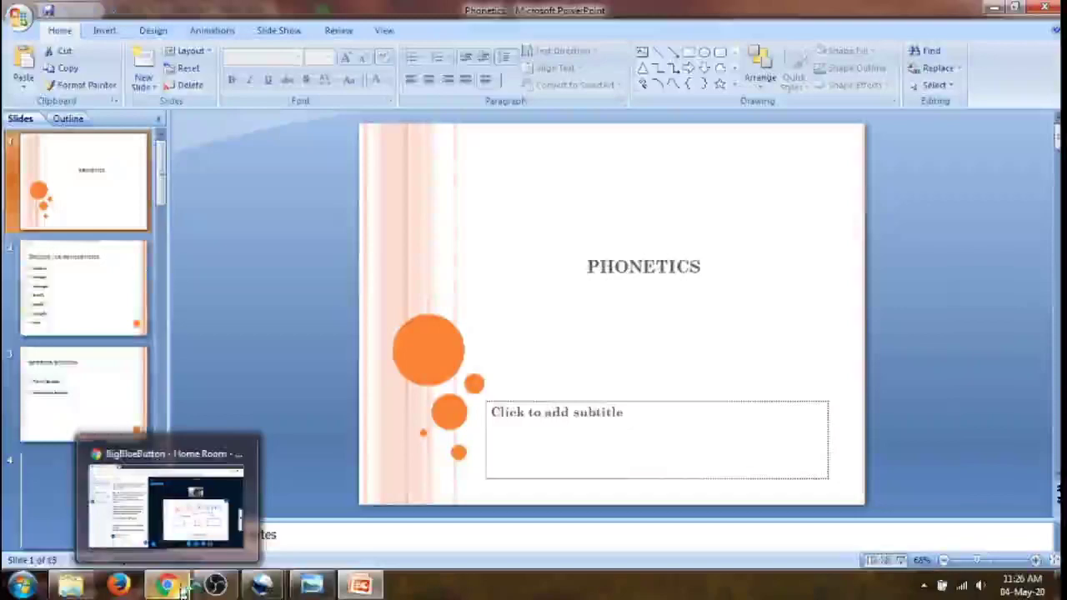
left_click(94, 287)
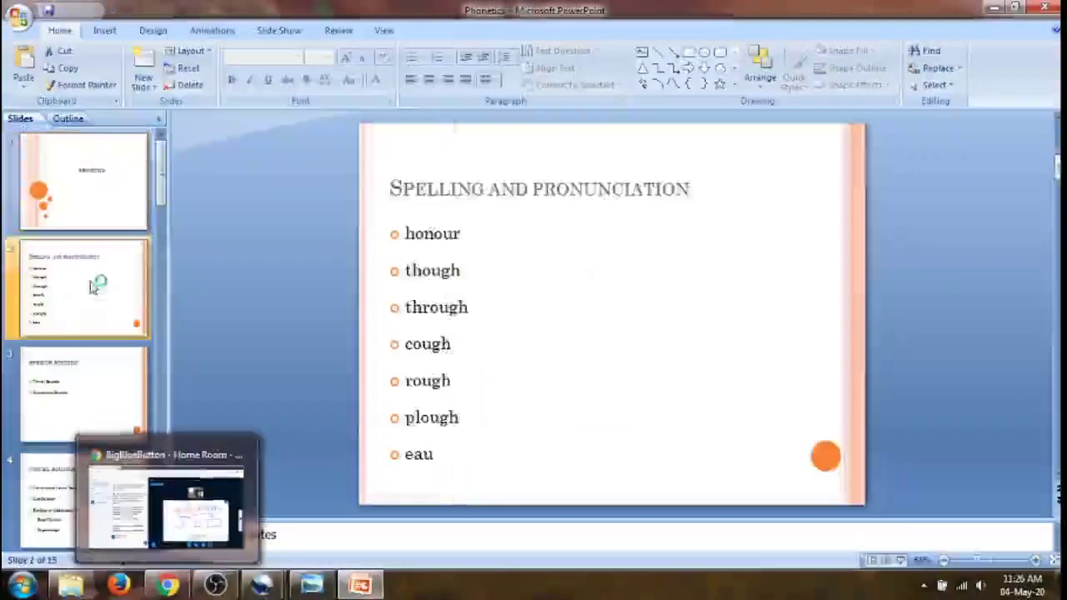
key("alt+Tab")
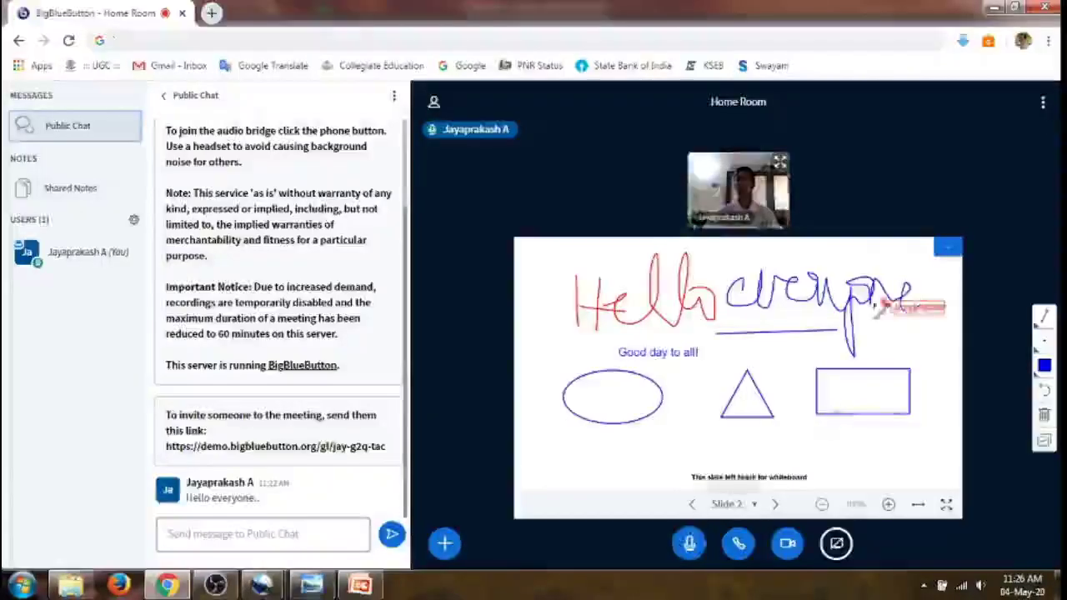
Start screen sharing in the session with the Microsoft PowerPoint application window as the source.
left_click(837, 545)
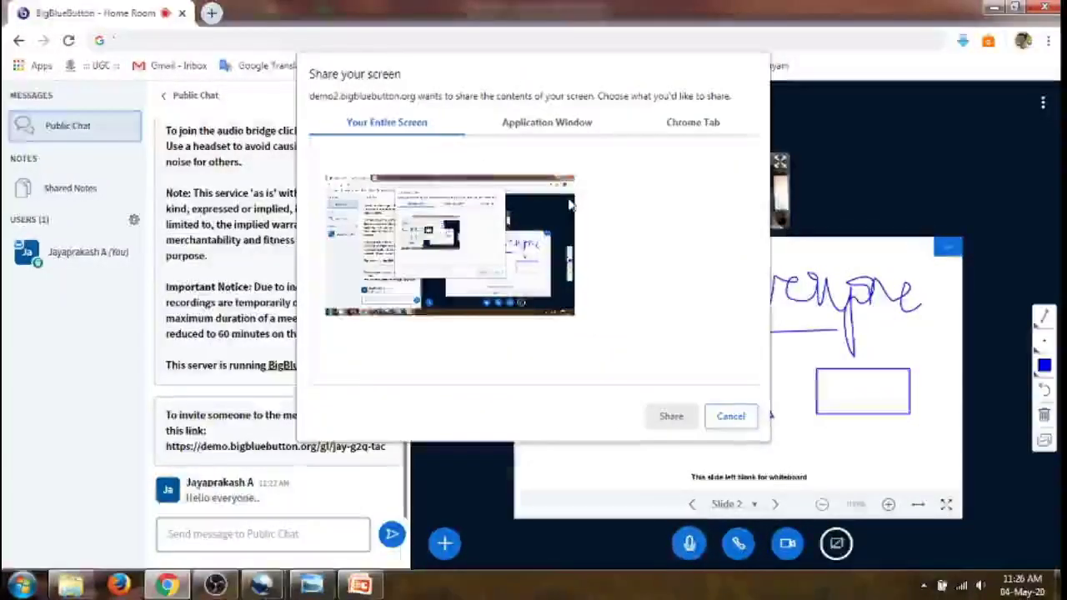
left_click(559, 125)
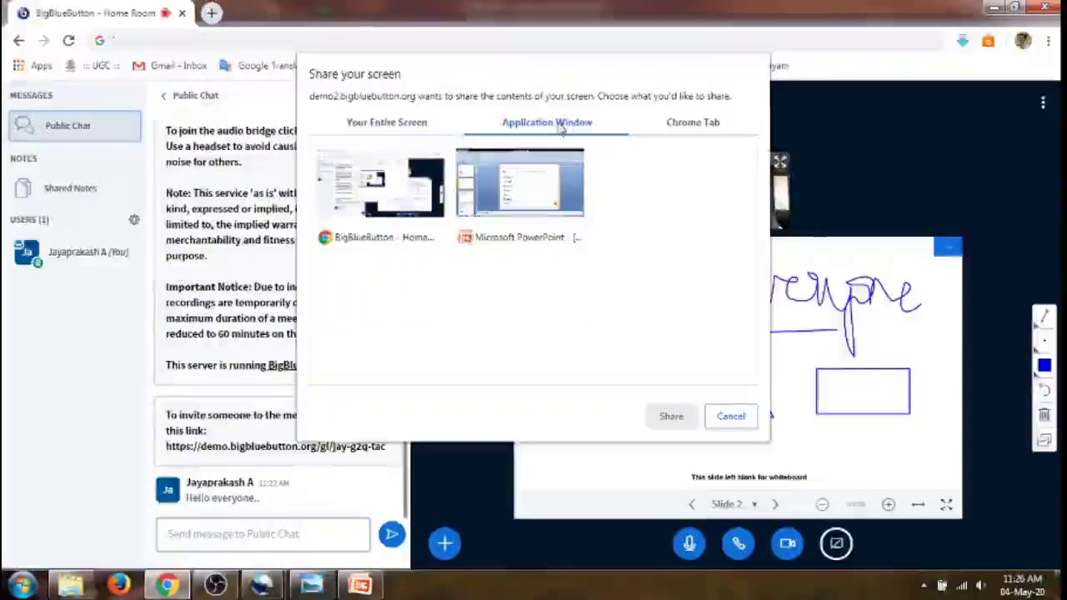
double_click(518, 198)
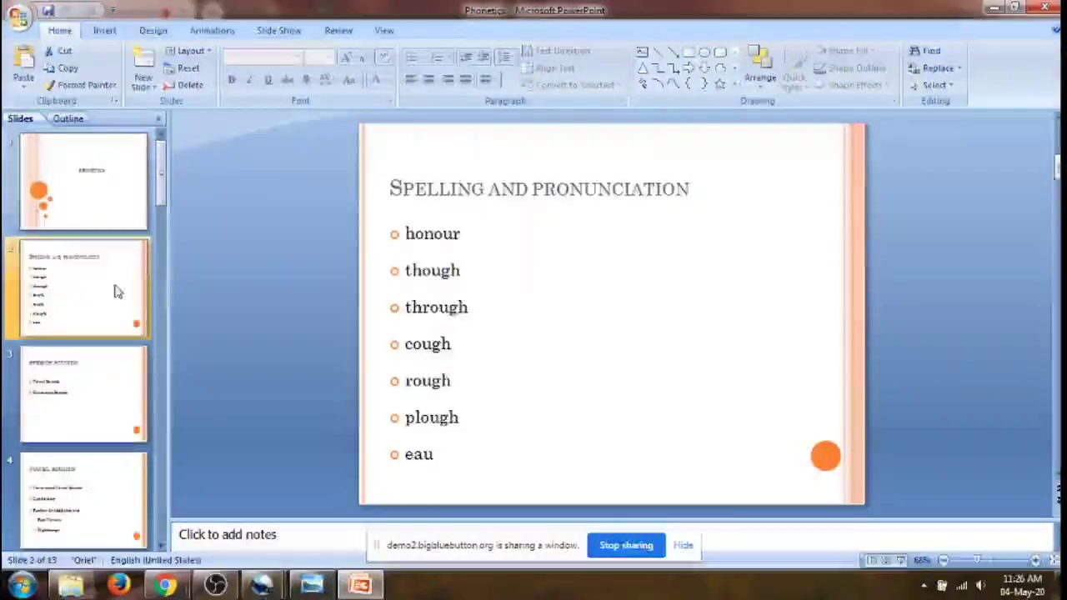
Show slides 3, 4 and 6 of the shared Phonetics presentation in PowerPoint.
left_click(86, 385)
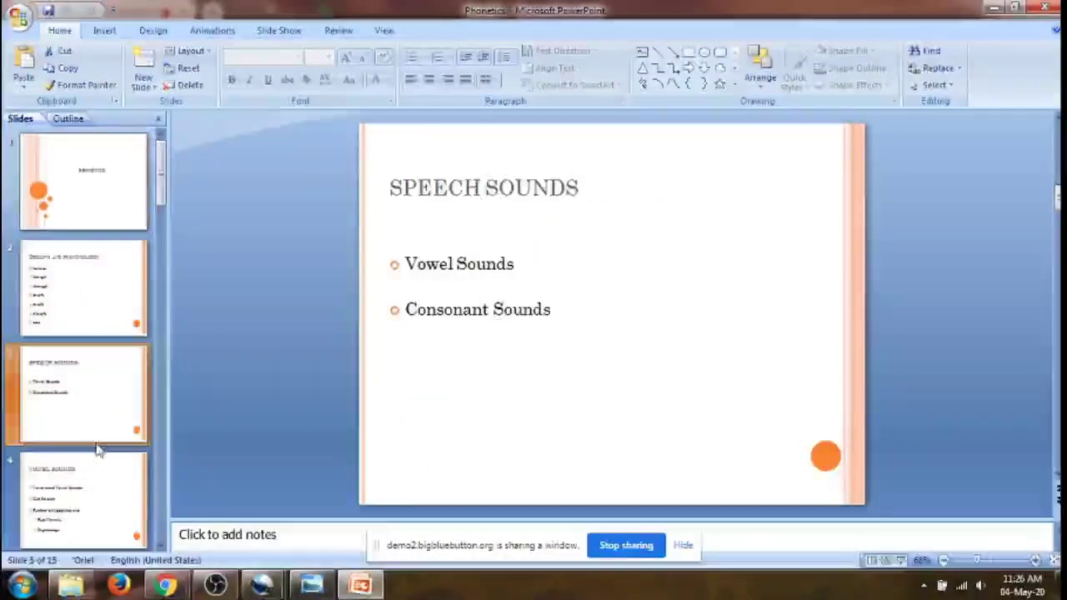
left_click(92, 490)
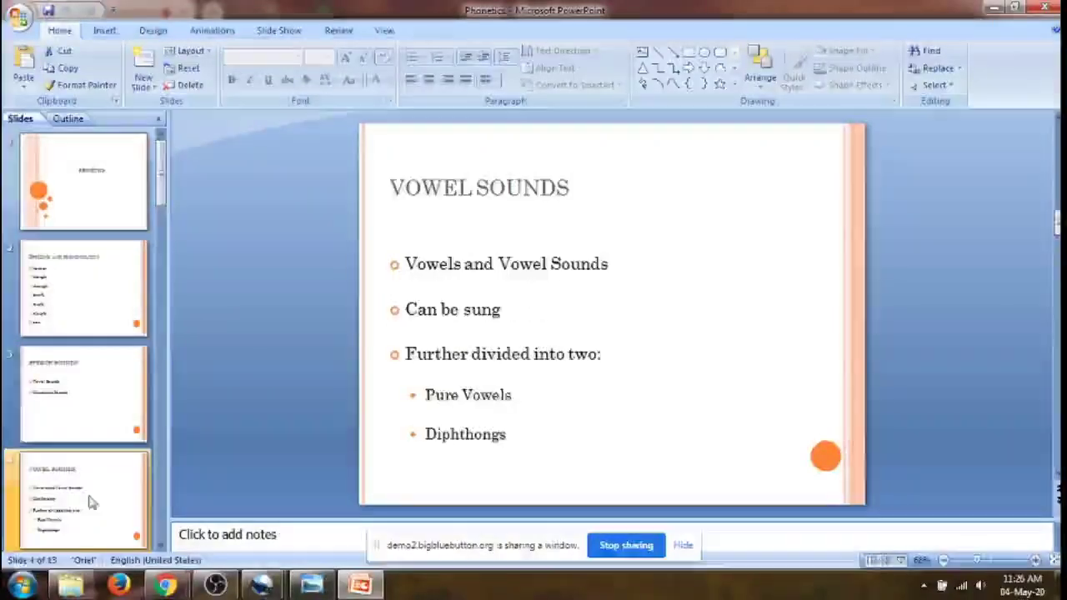
scroll(92, 500, "down", 2)
left_click(81, 509)
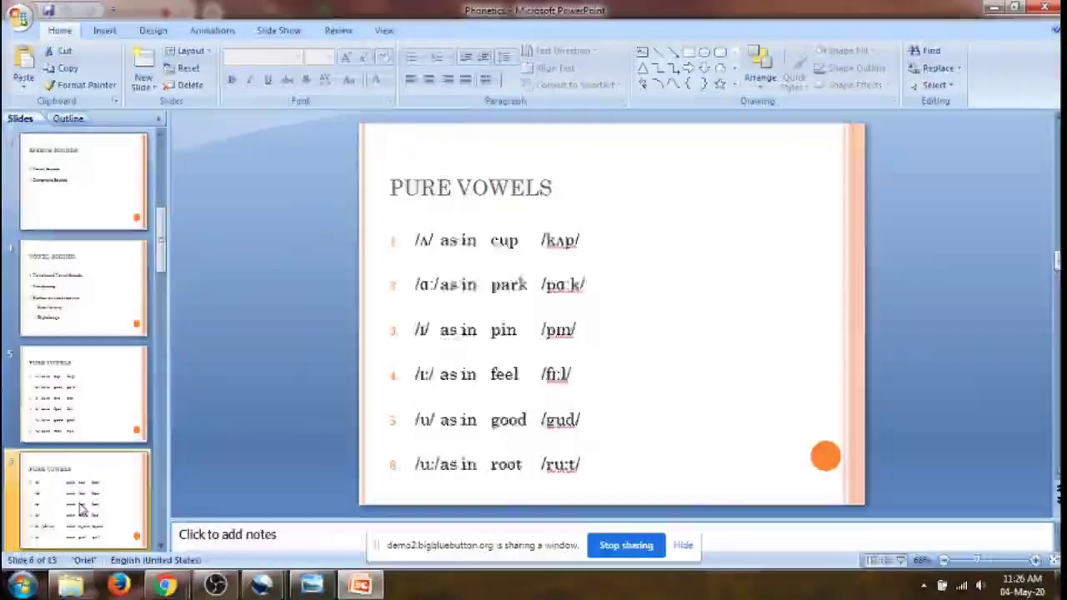
scroll(81, 509, "down", 2)
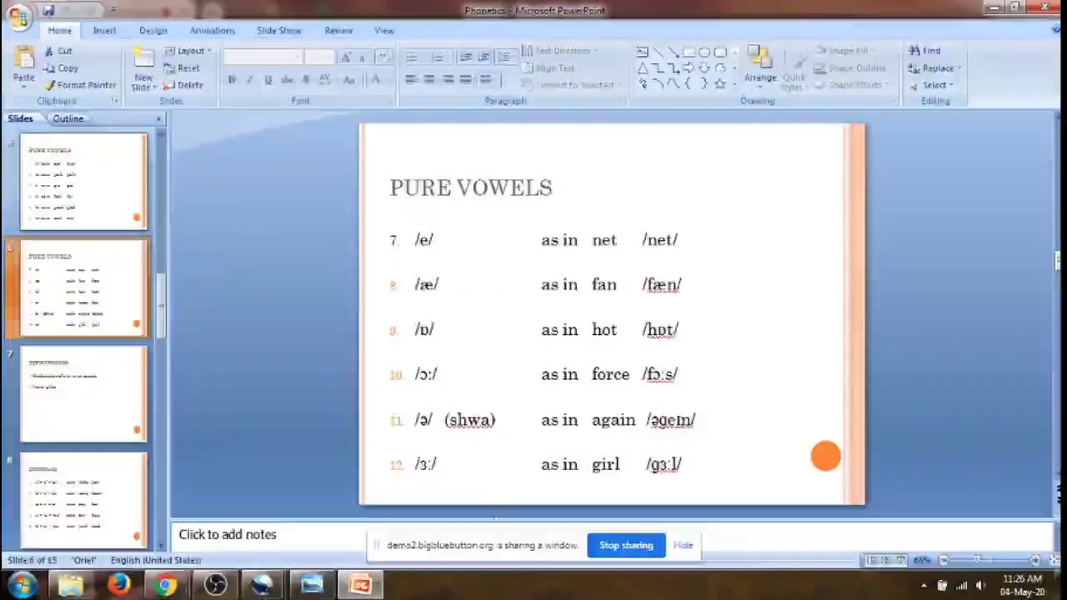
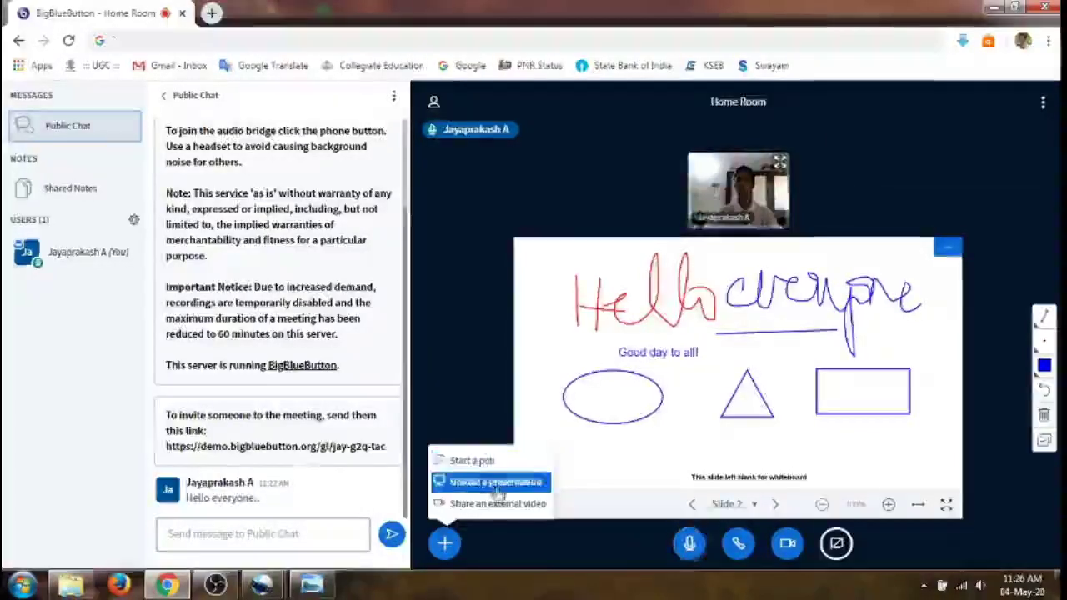
Add JP_logo.png from the desktop to the session's list of presentations for upload.
left_click(495, 482)
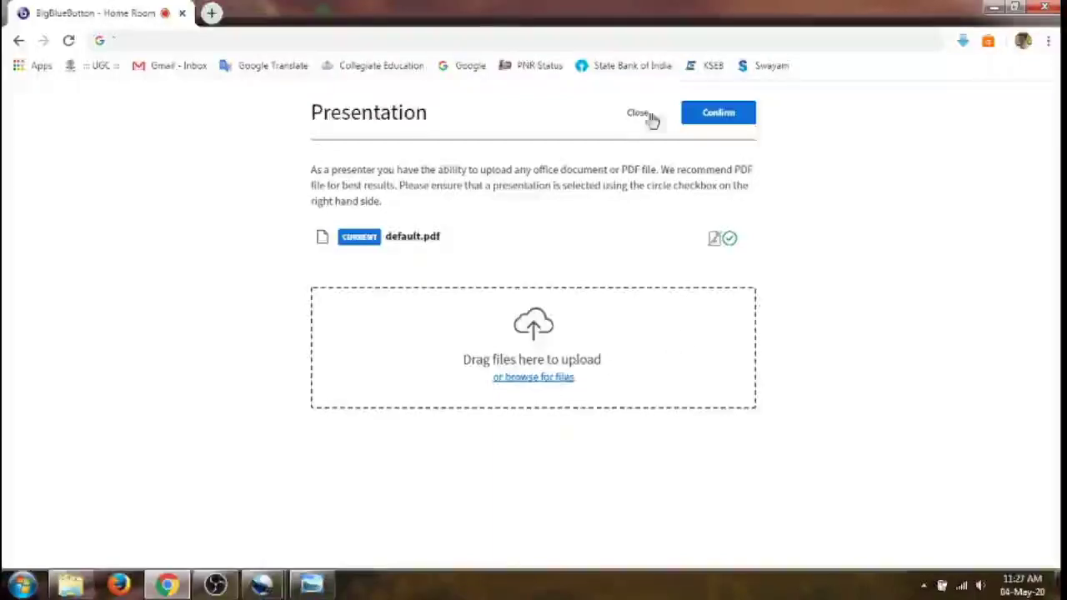
left_click(546, 381)
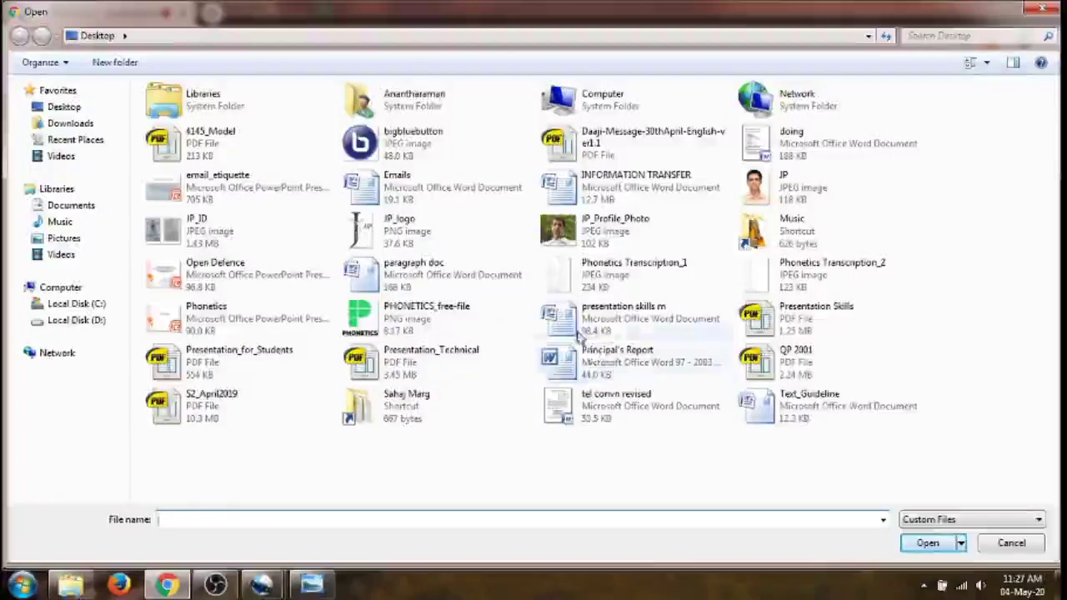
double_click(417, 238)
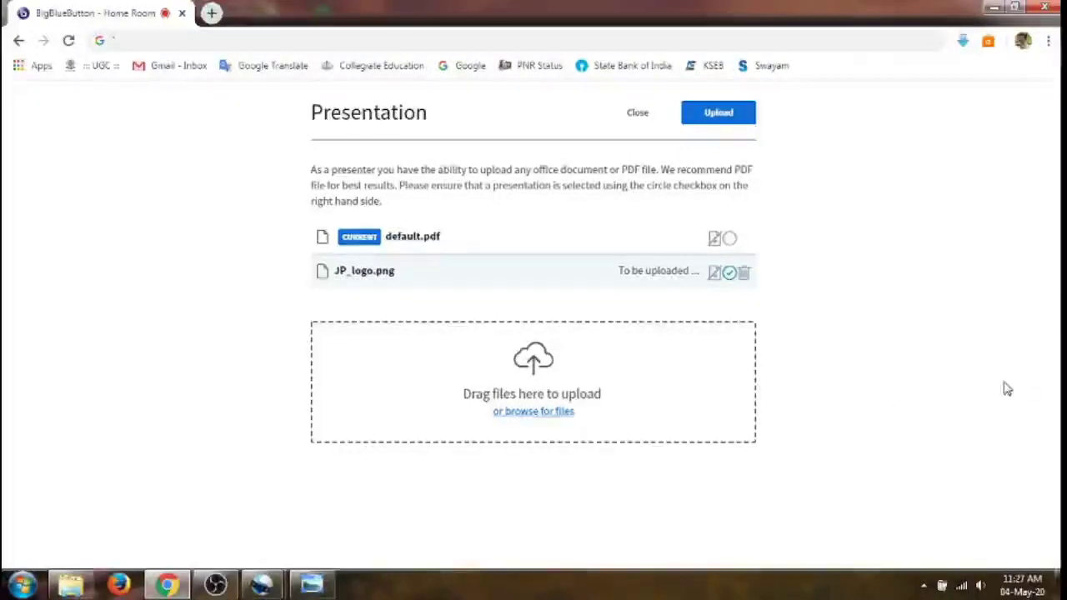
Mark JP_logo.png as the current presentation, try its download option, and upload the file.
left_click(729, 275)
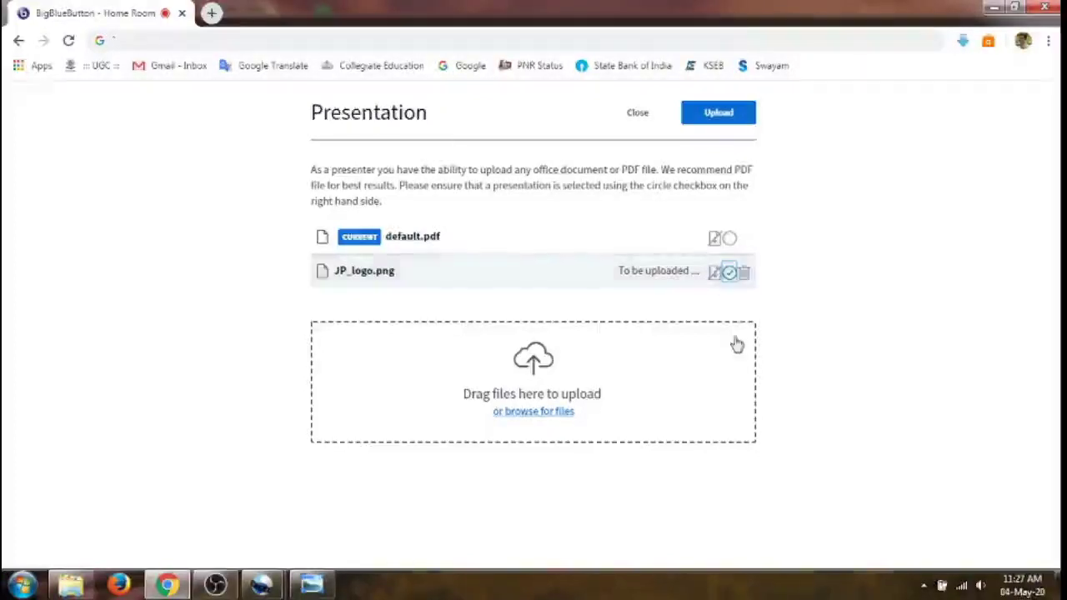
left_click(715, 276)
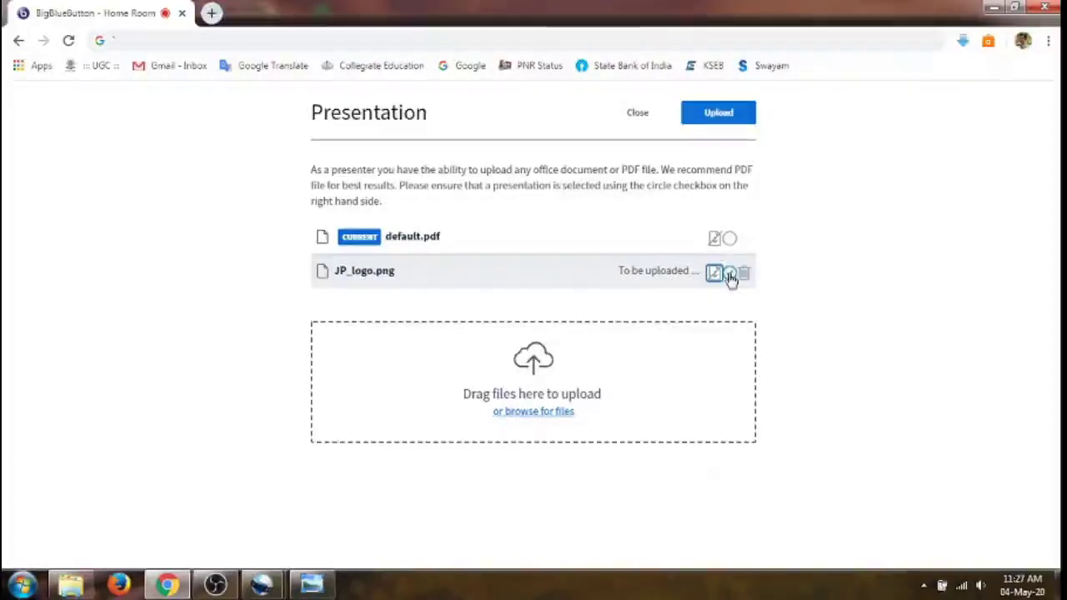
left_click(729, 275)
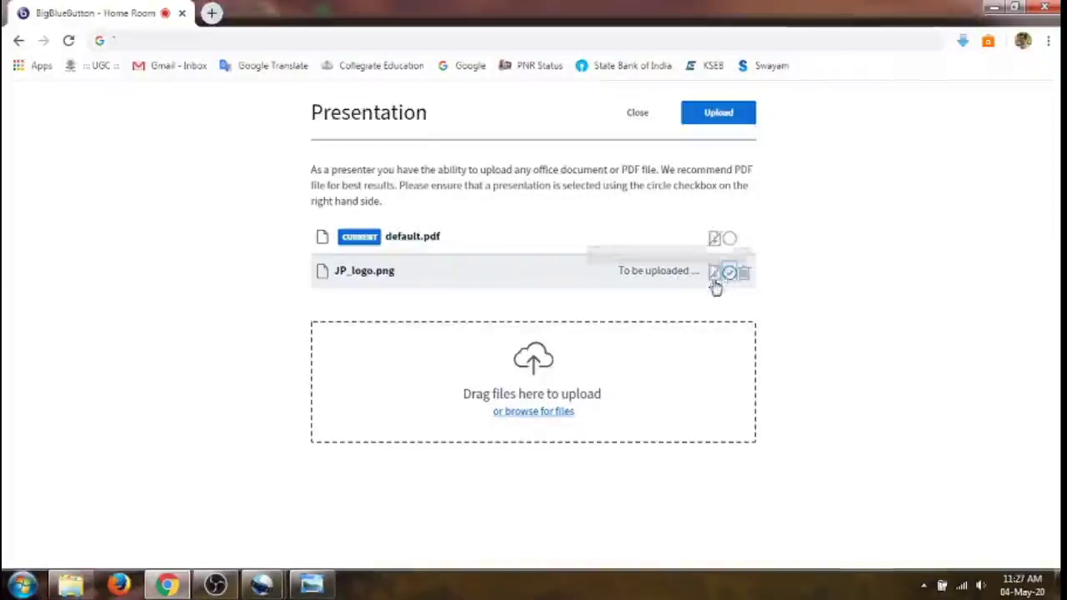
left_click(720, 114)
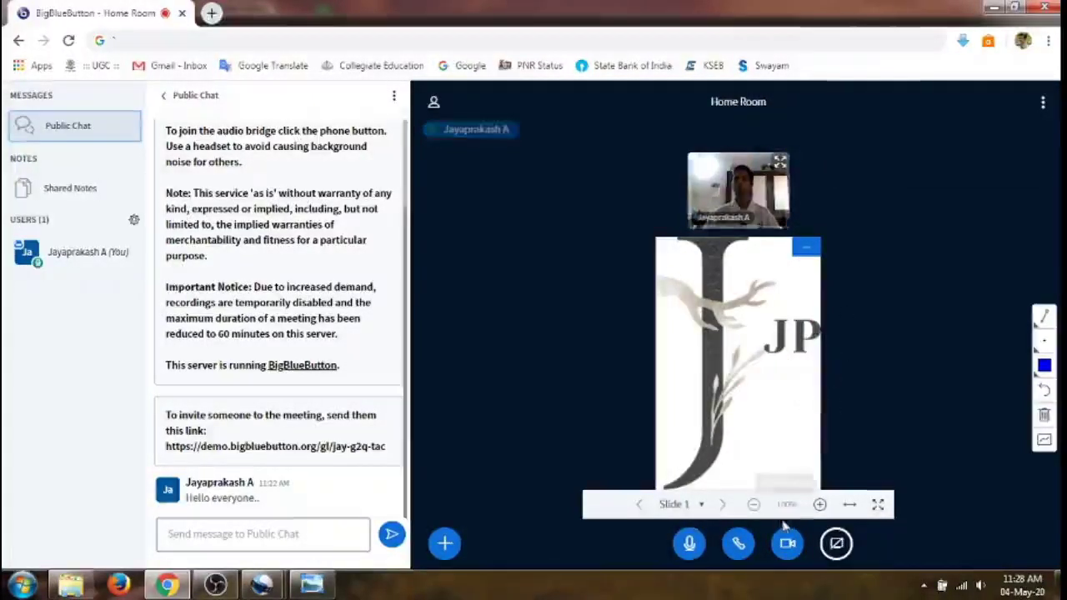
Upload Phonetics.pptx from the desktop as the current presentation and advance to its slide 2.
left_click(445, 544)
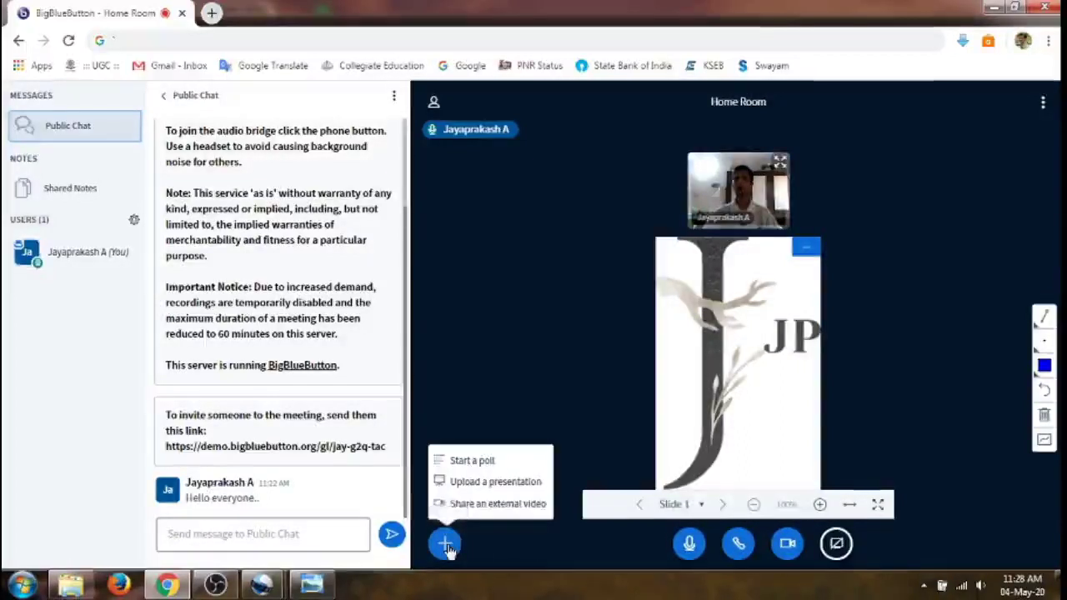
left_click(522, 487)
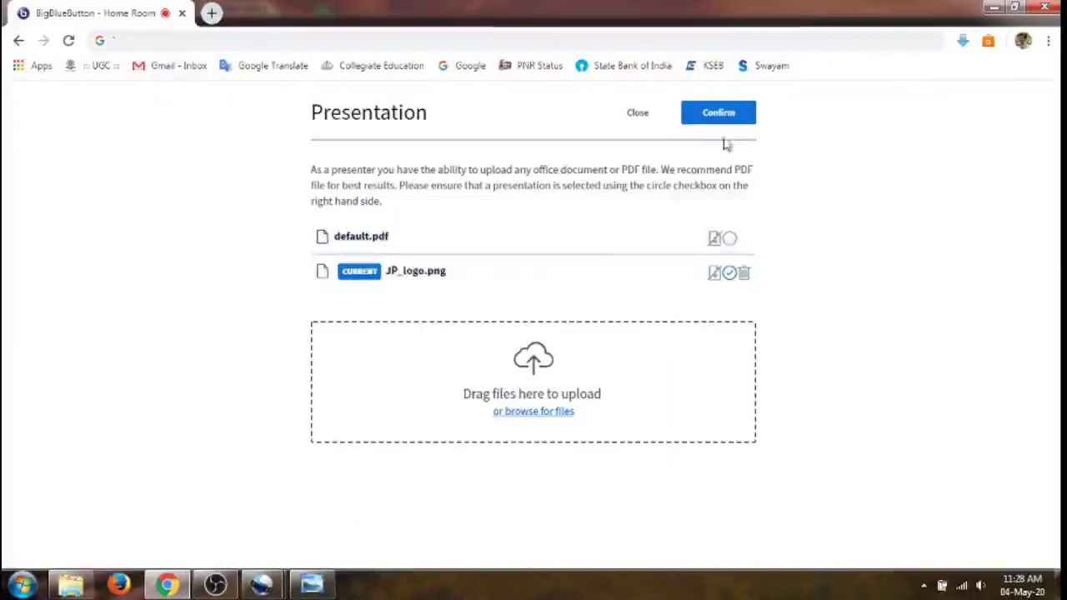
left_click(546, 412)
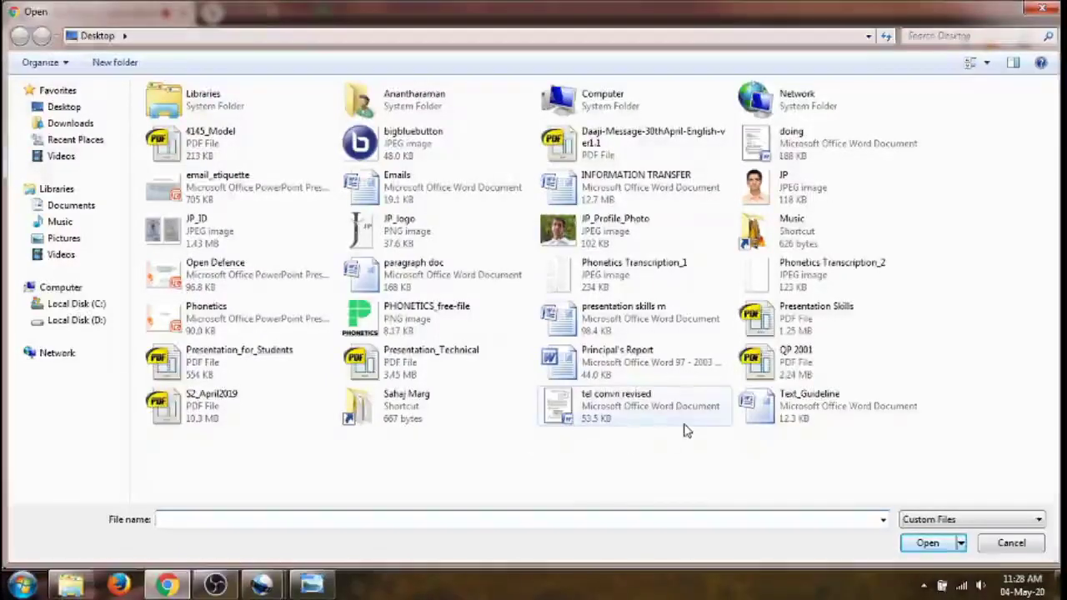
double_click(274, 323)
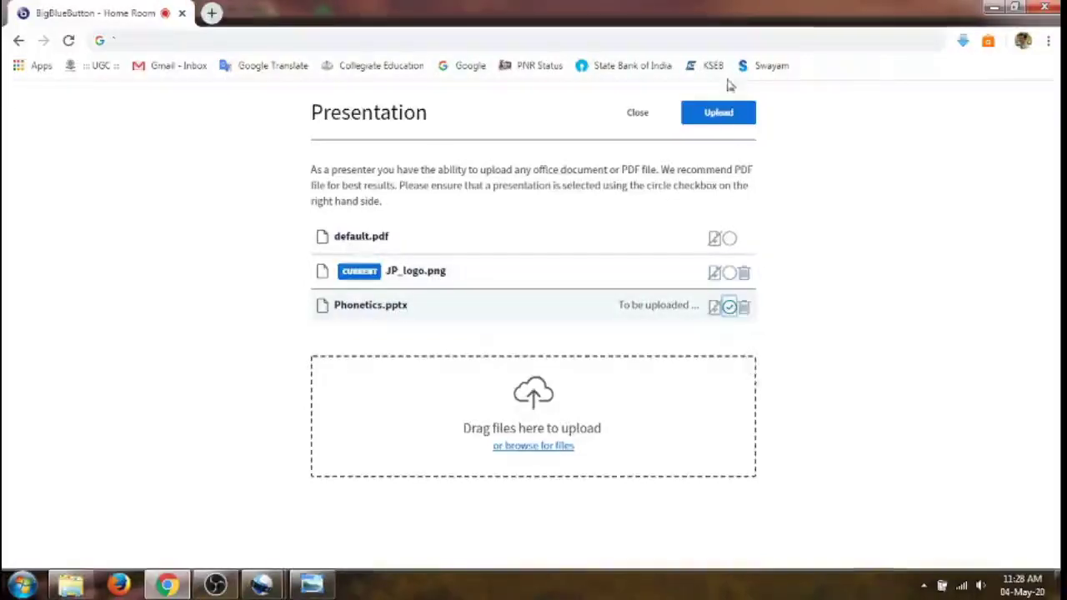
left_click(722, 111)
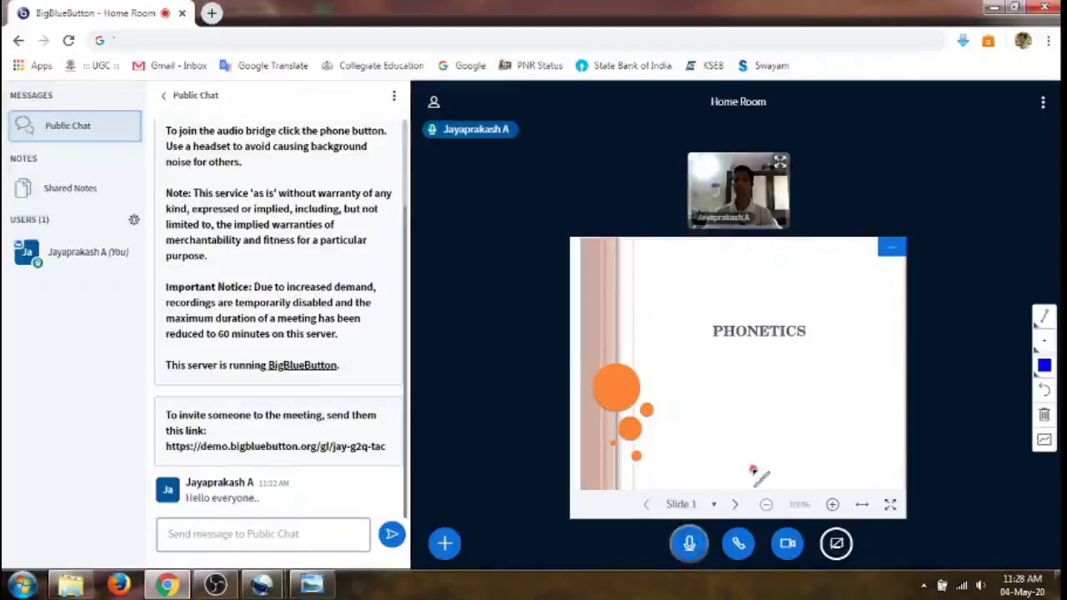
left_click(735, 506)
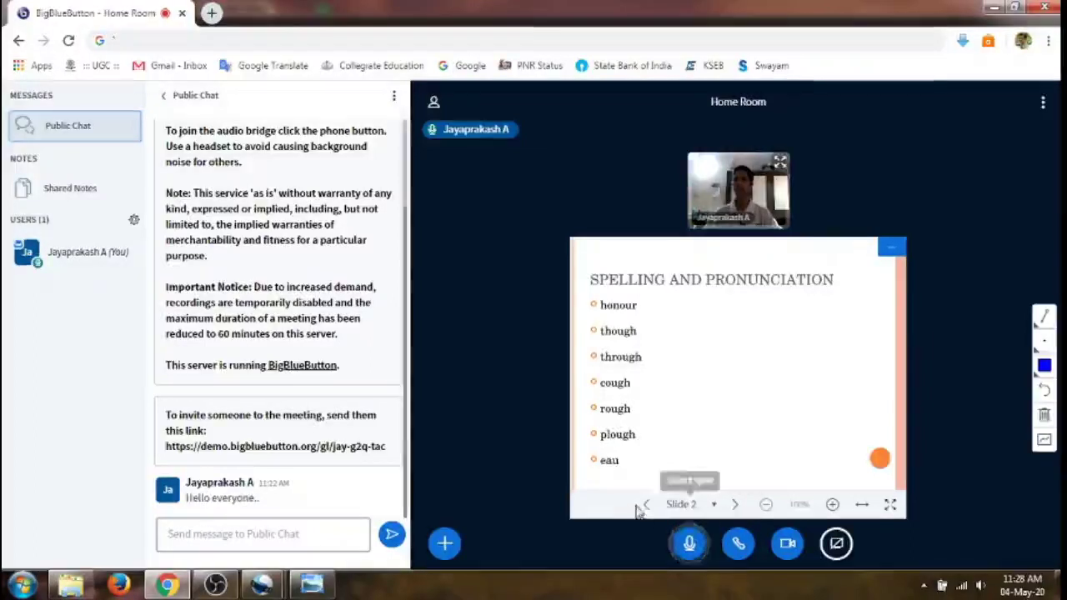
Go back to slide 1 of the Phonetics presentation, advance through to slide 5, and hide the presentation.
key("Left")
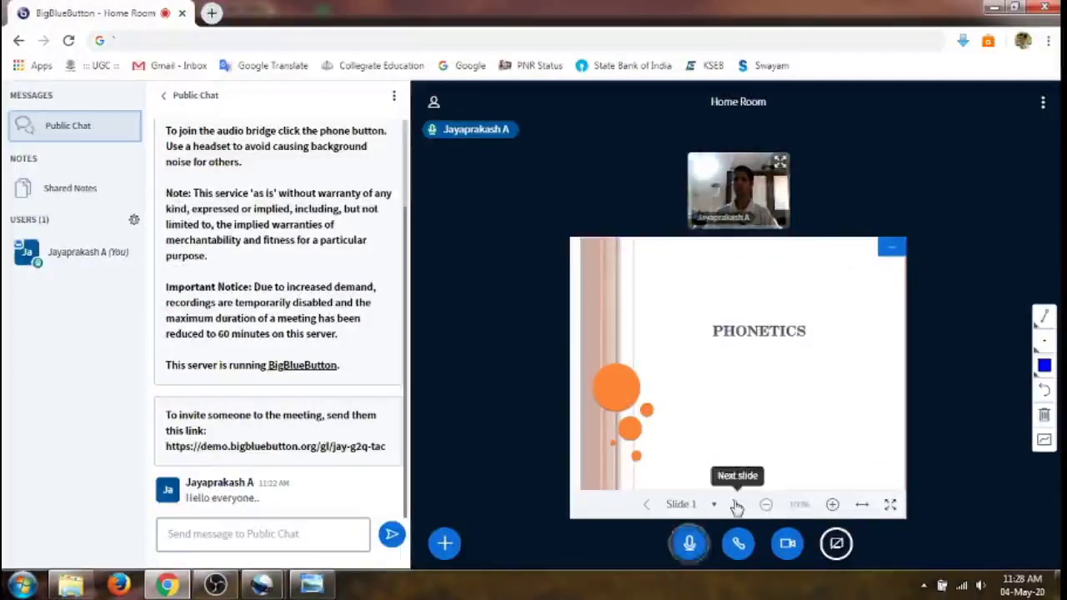
left_click(736, 505)
left_click(735, 505)
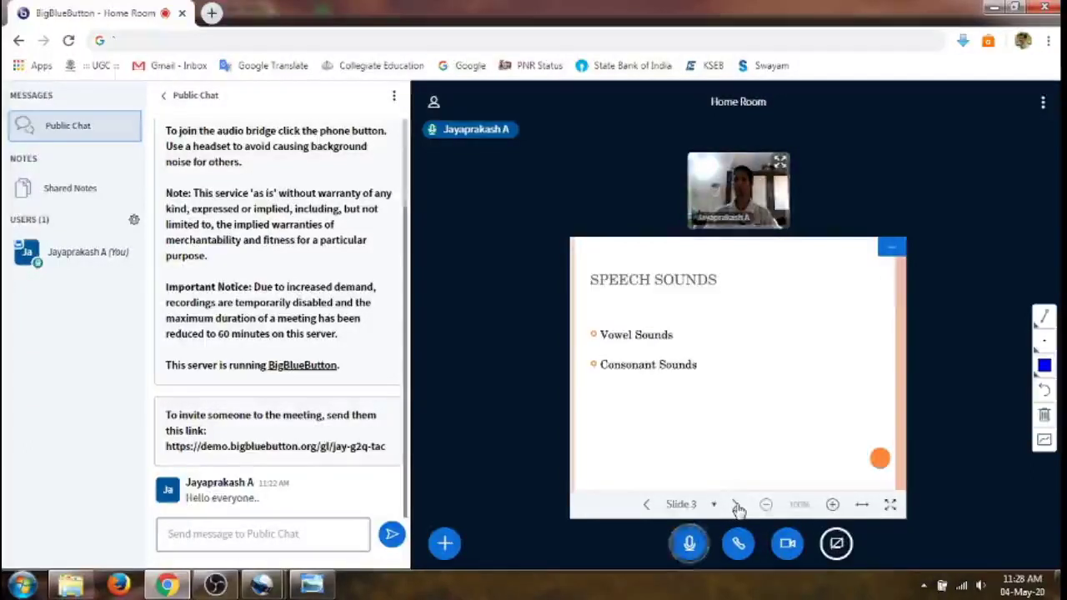
left_click(735, 506)
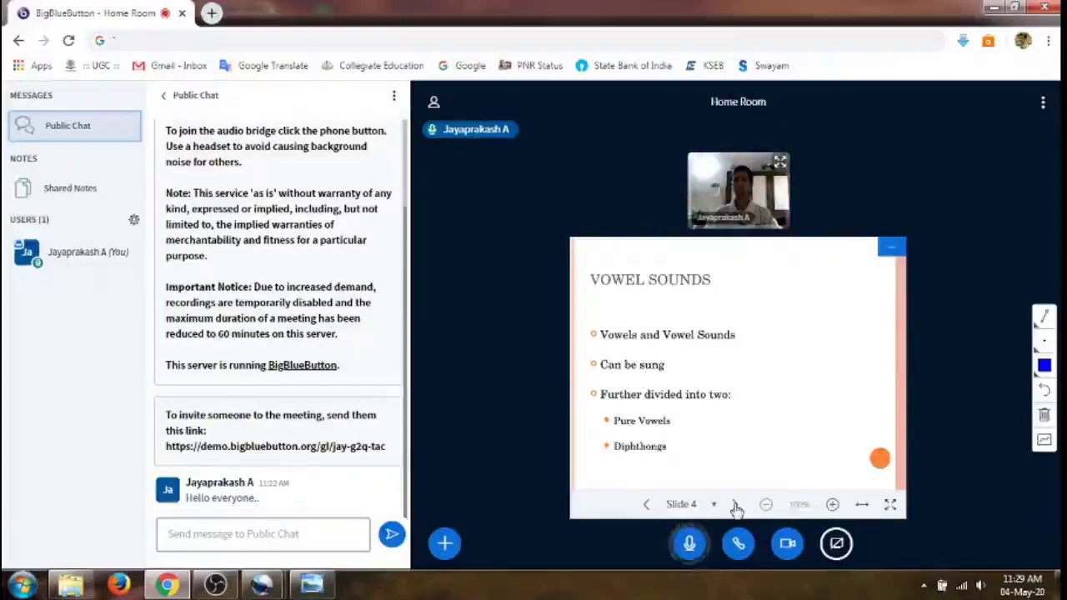
left_click(736, 505)
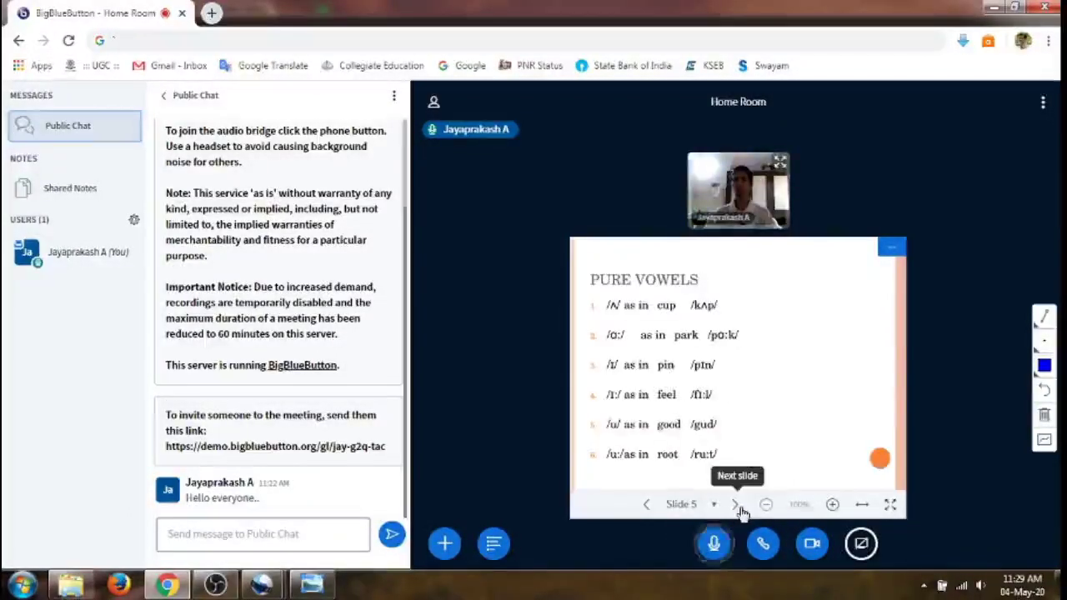
left_click(891, 246)
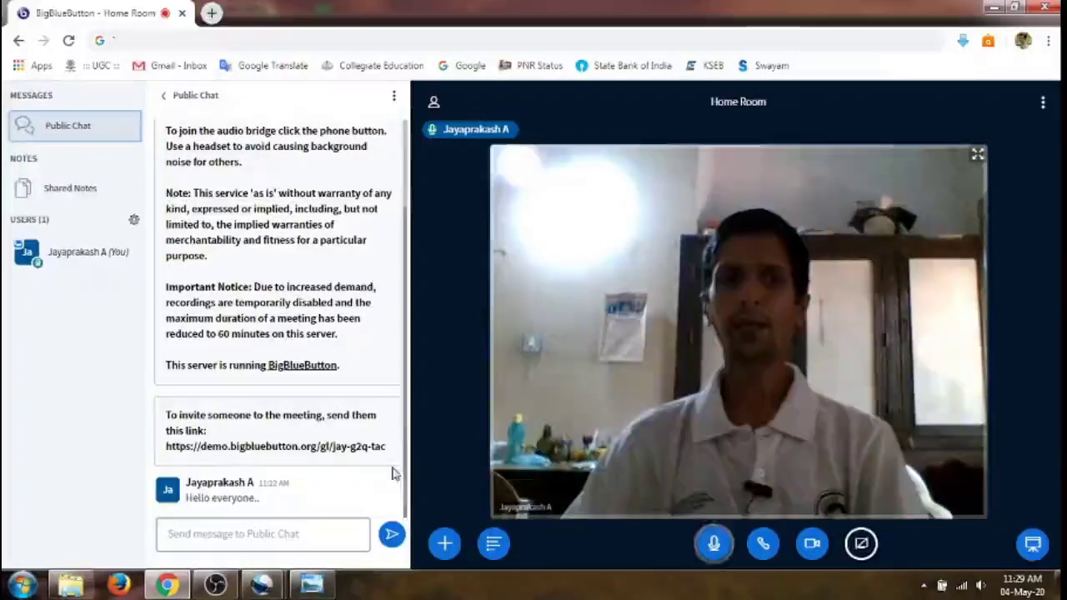
View the session's Shared Notes twice, returning to the Public Chat each time.
left_click(87, 193)
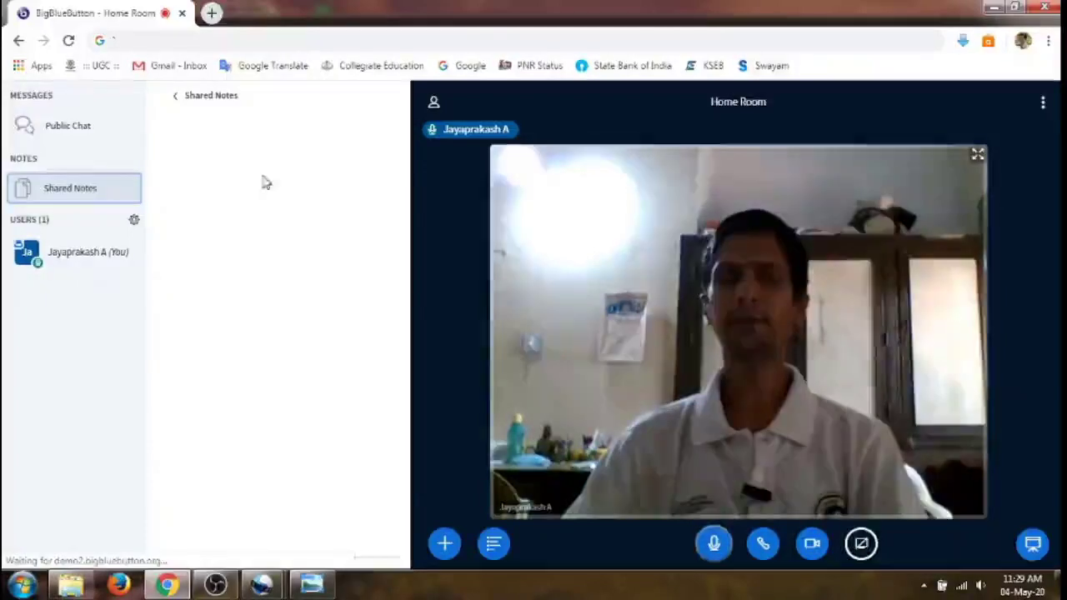
left_click(30, 127)
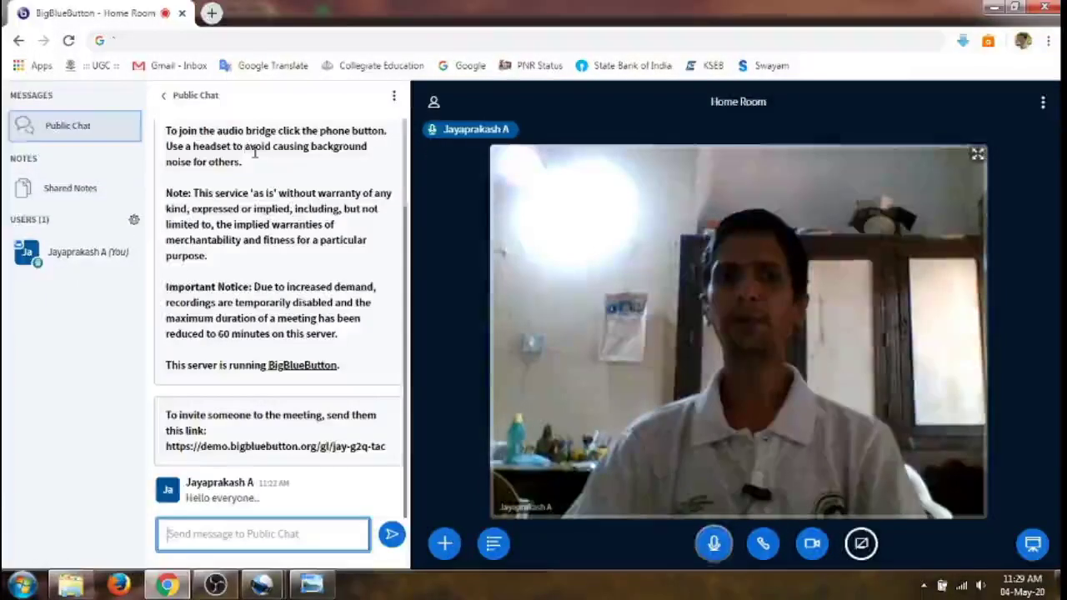
left_click(95, 191)
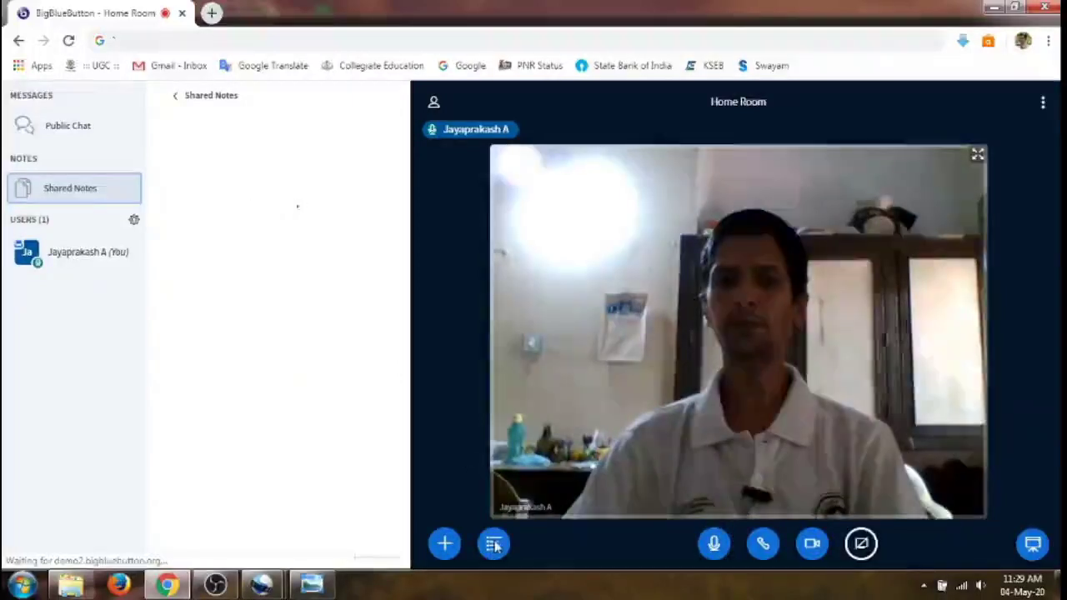
left_click(82, 130)
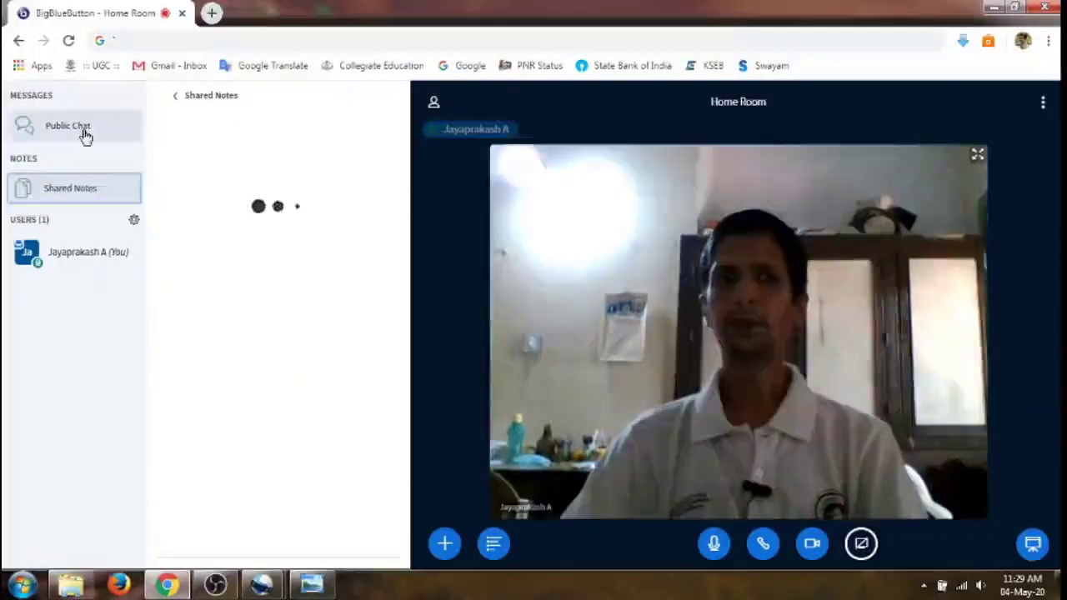
Start a quick poll with answers A to F, publish its results, and return to the polling options.
left_click(496, 548)
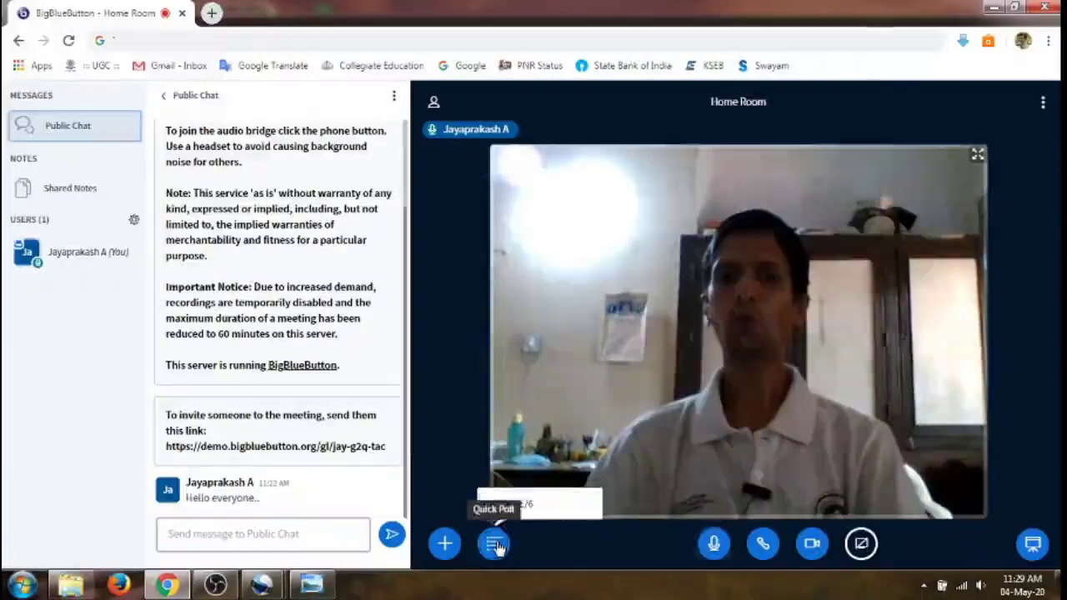
left_click(524, 505)
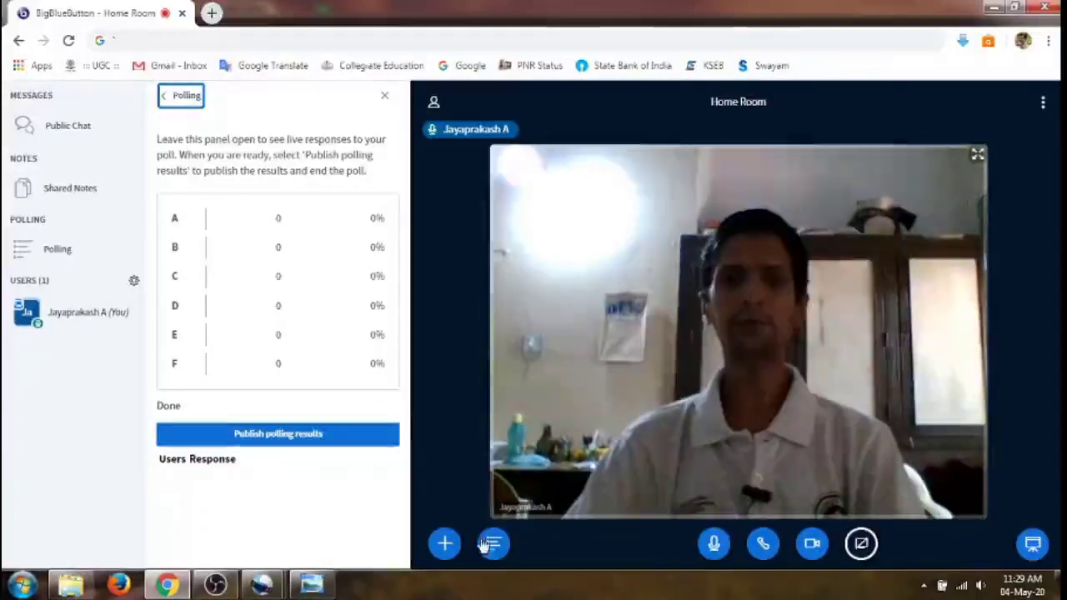
left_click(445, 546)
left_click(488, 461)
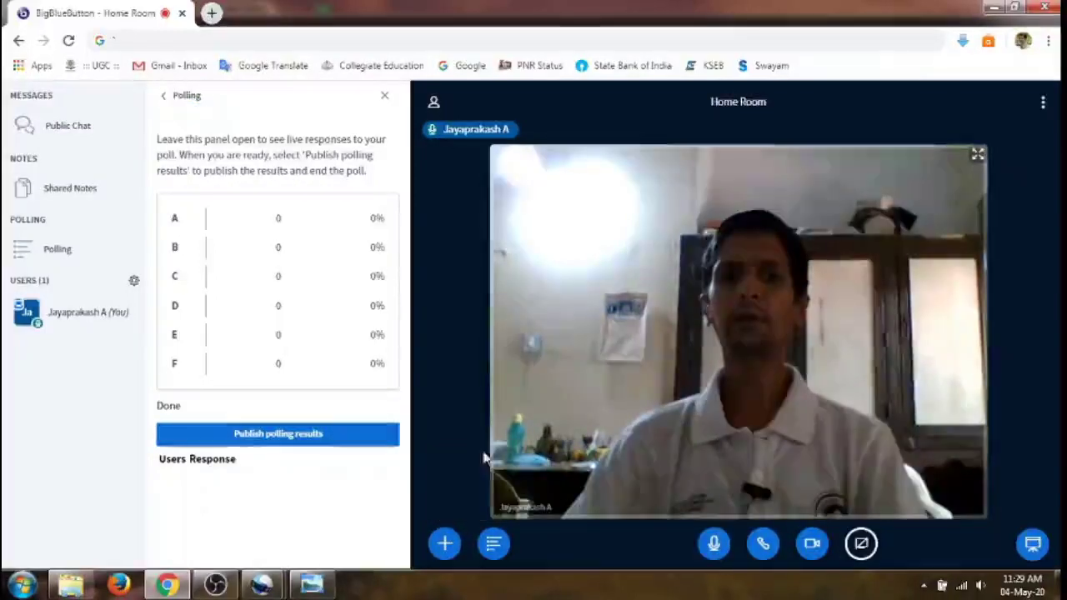
left_click(281, 442)
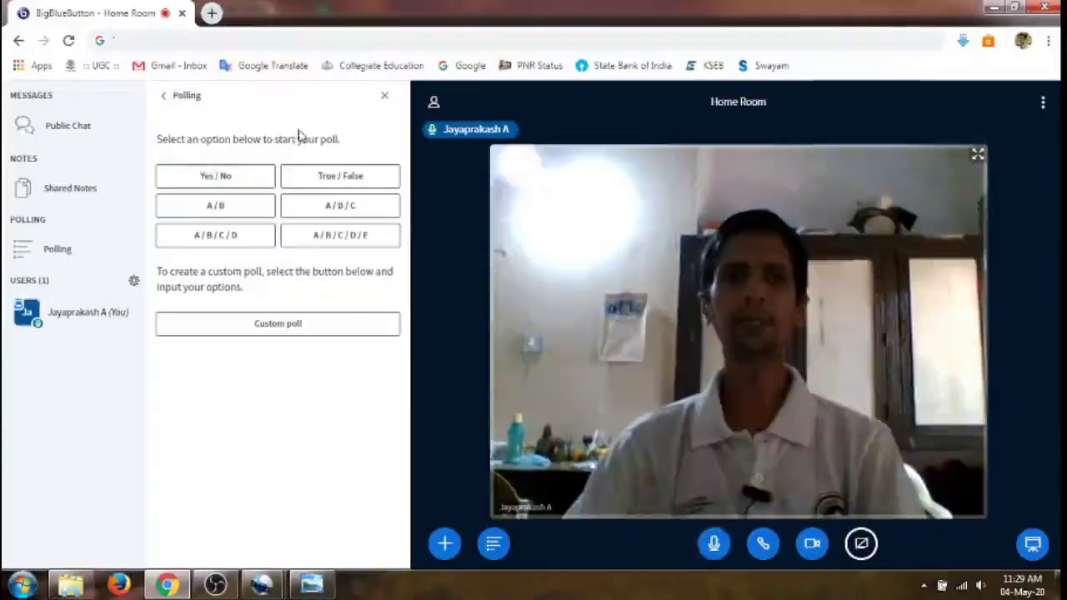
Highlight the instruction for starting a poll, hide the polling options, and bring them back into view.
left_click_drag(171, 138, 342, 142)
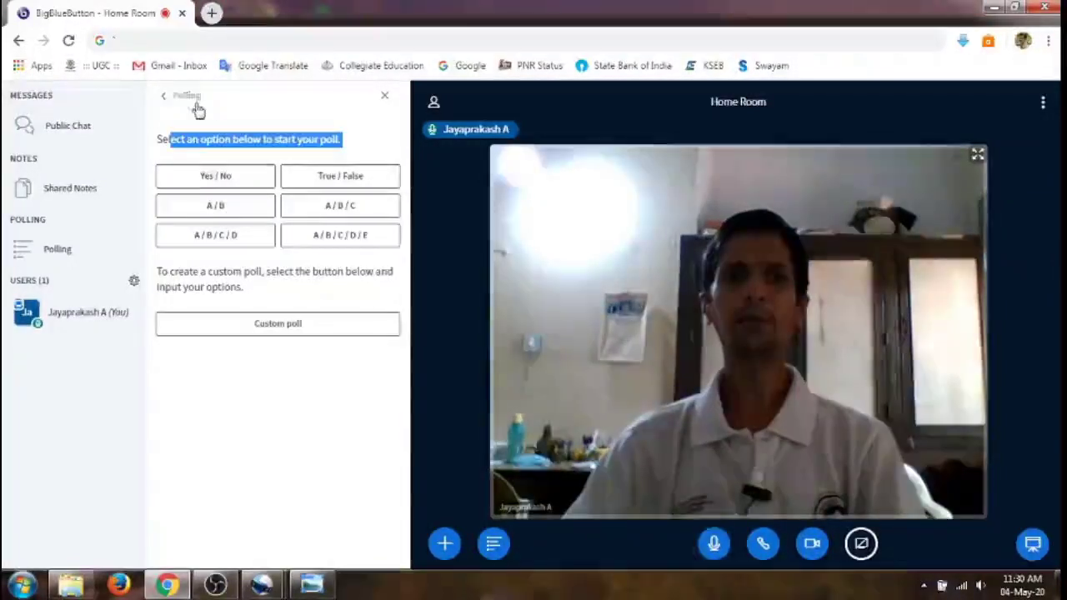
left_click(180, 96)
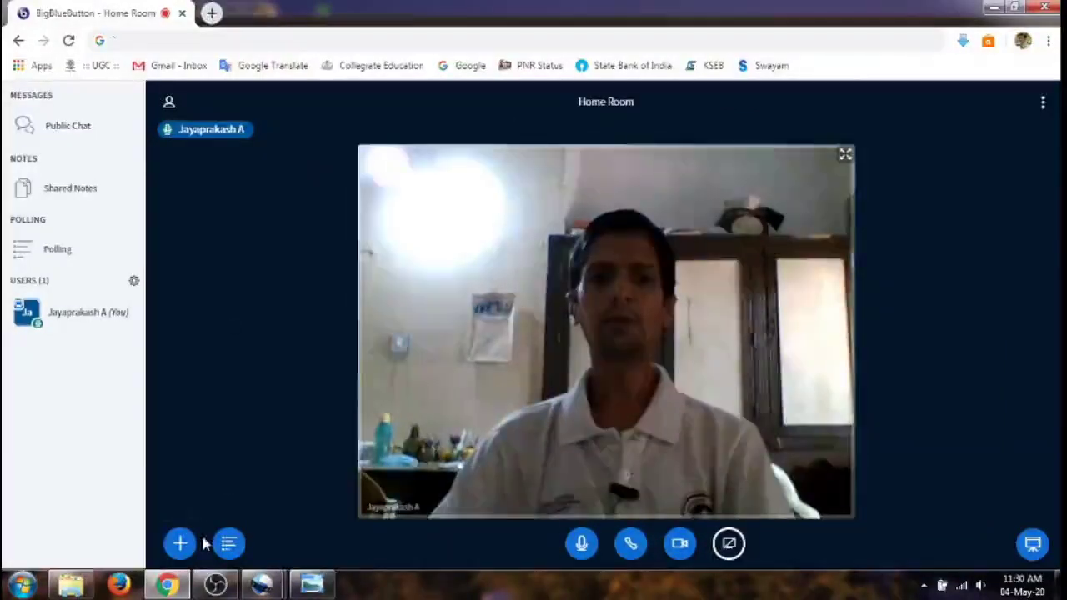
left_click(78, 249)
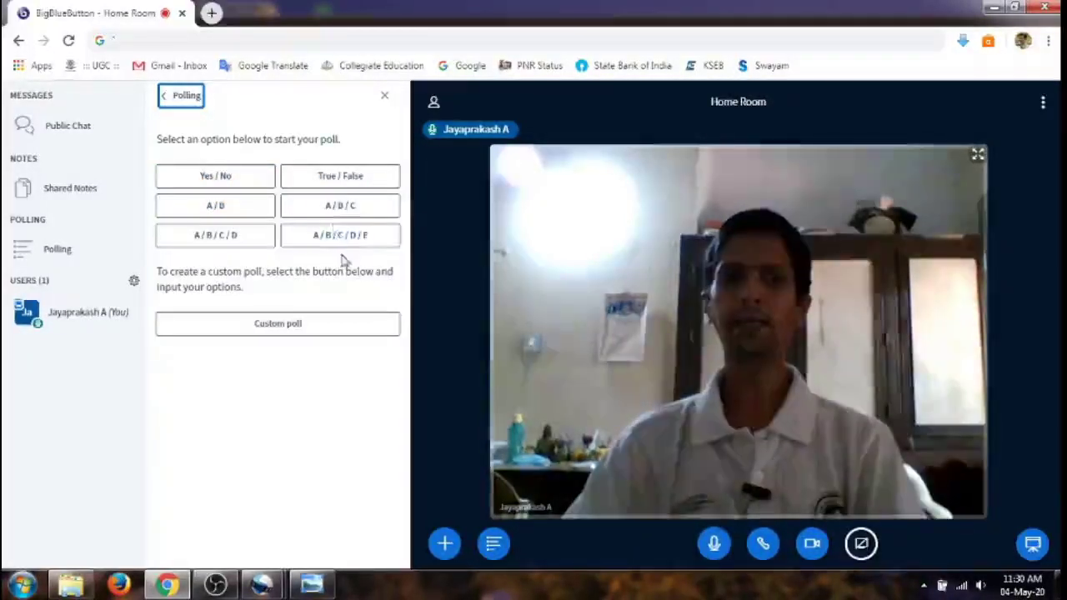
Run a custom poll with the options "I want to join", "I can't come" and "I am not interested", and publish its results.
left_click(279, 331)
left_click(220, 357)
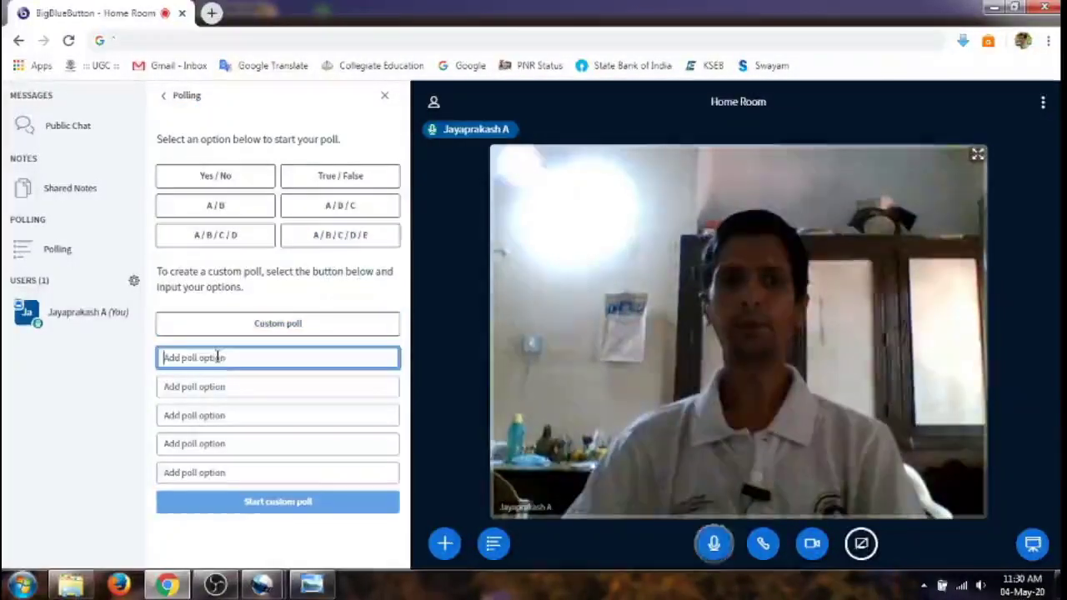
type("I want to join")
left_click(286, 388)
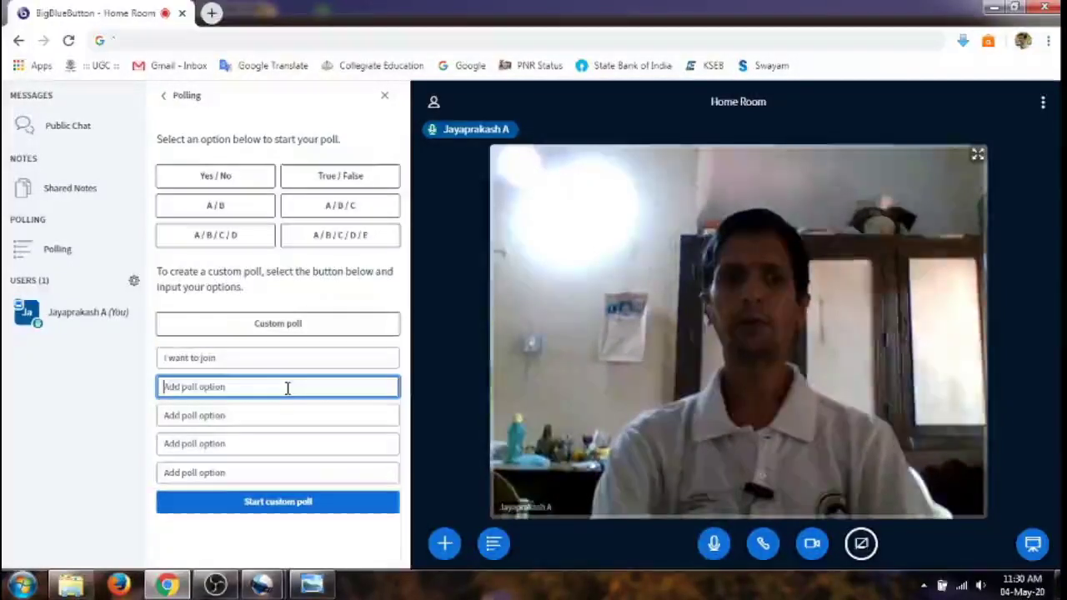
type("I can't come")
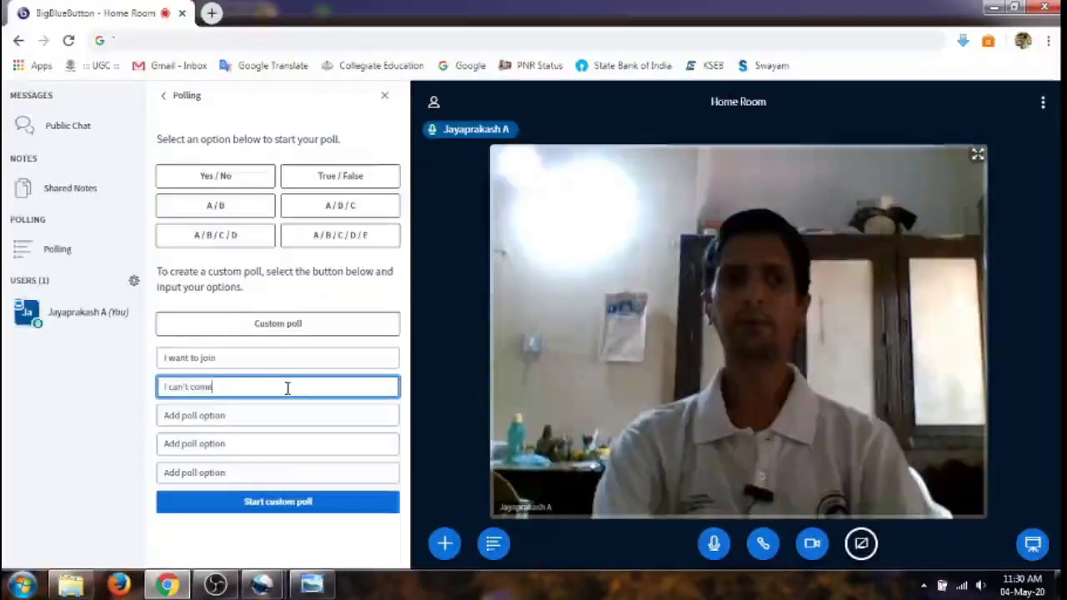
key("Tab")
type("I am no")
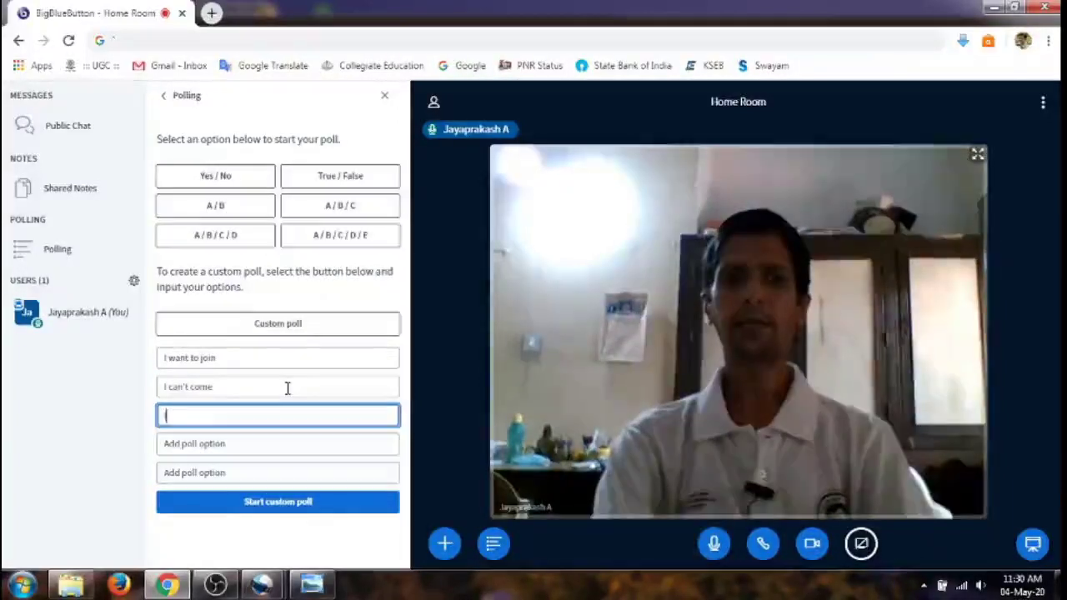
type("t intere")
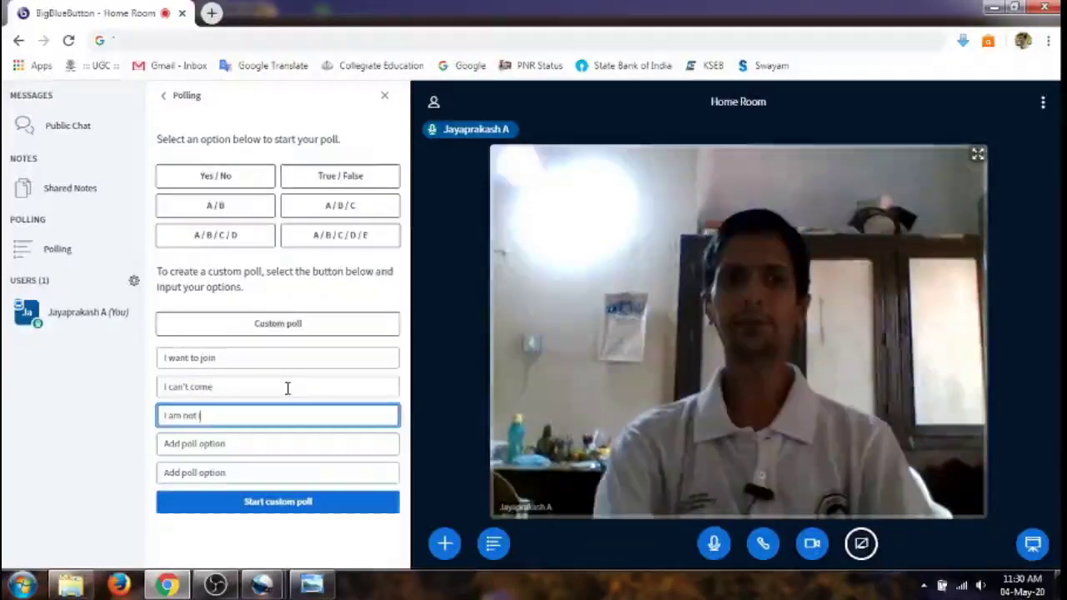
type("sted")
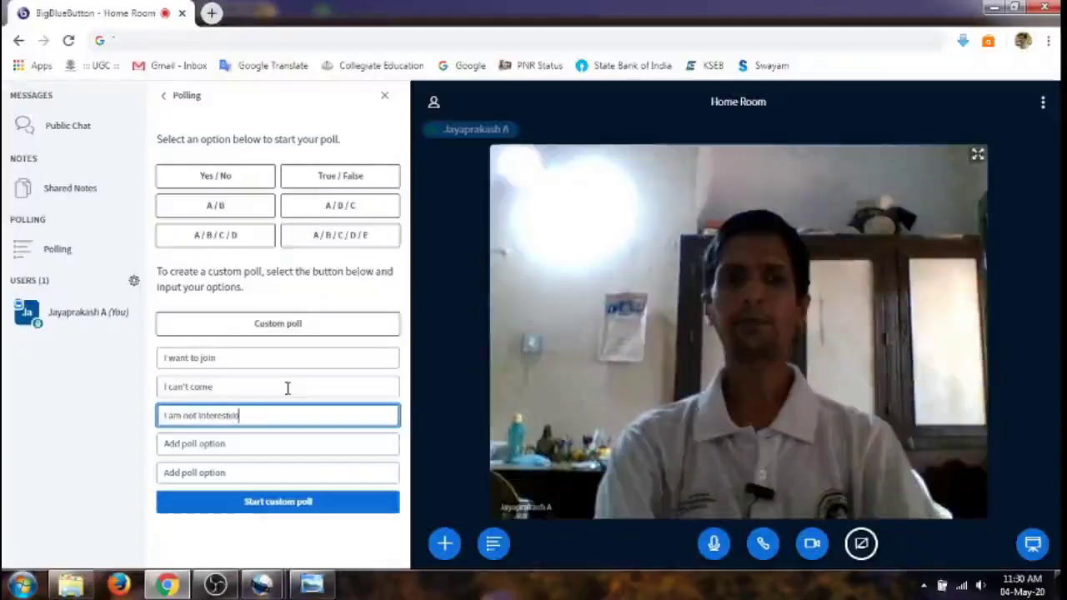
left_click(282, 505)
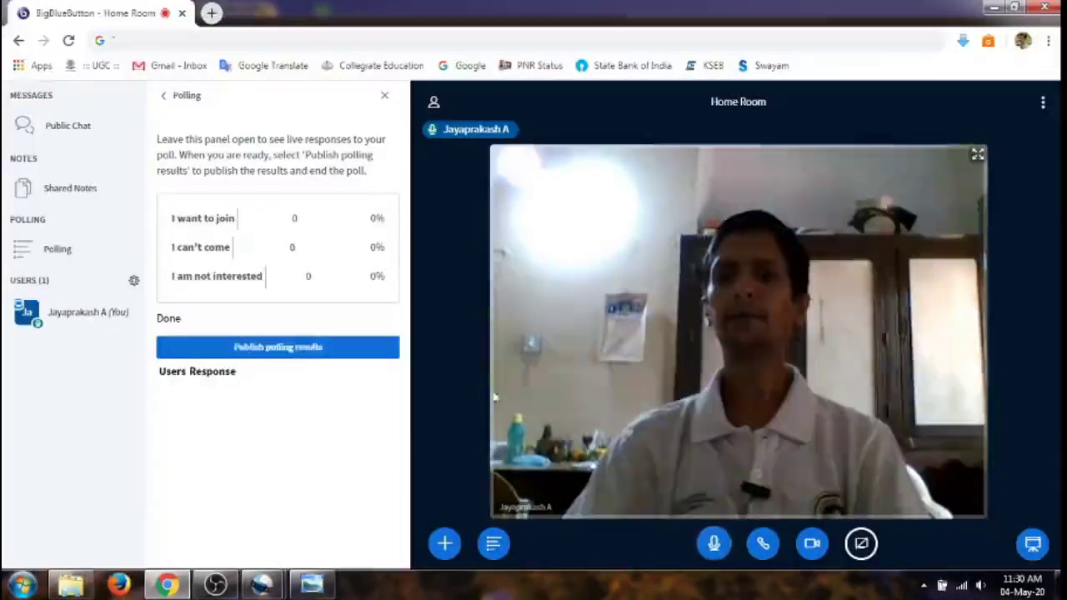
left_click(338, 352)
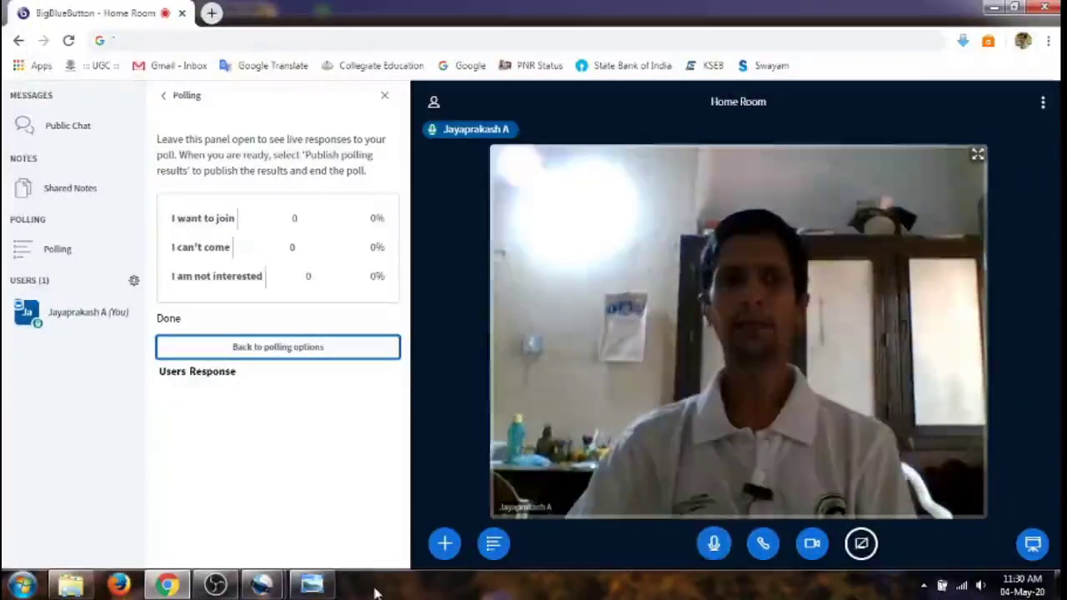
Review the presenter actions, the options for the own user entry, and the user management options such as muting and breakout rooms.
left_click(445, 543)
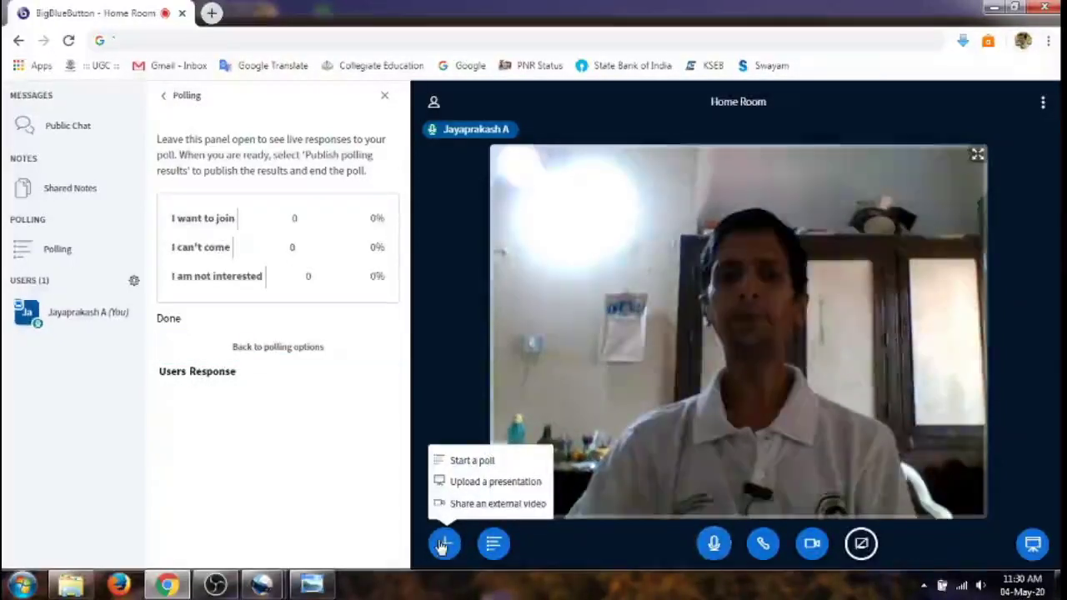
left_click(105, 312)
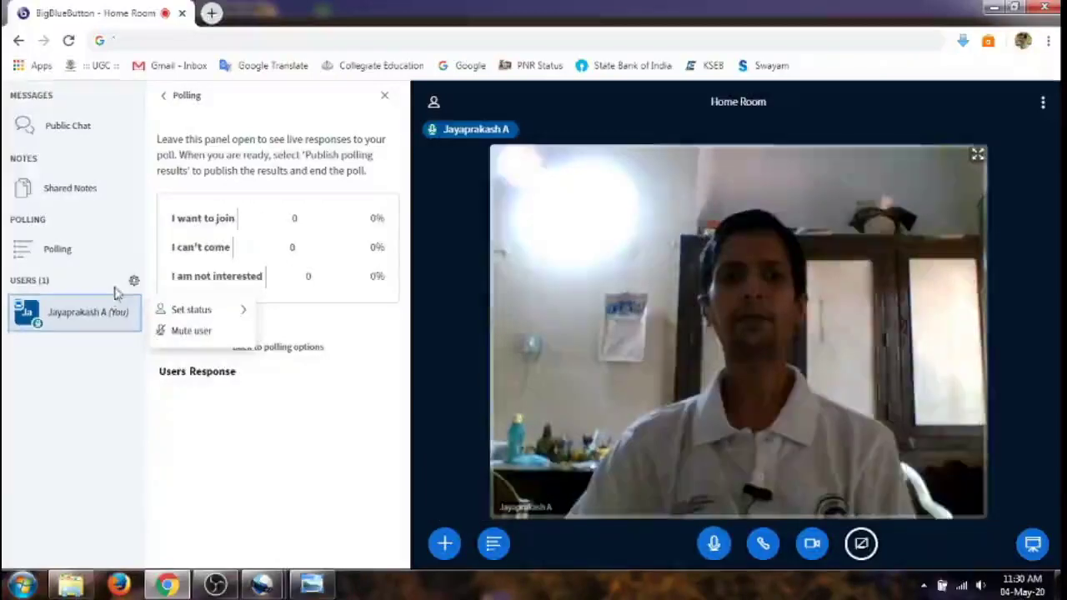
left_click(135, 283)
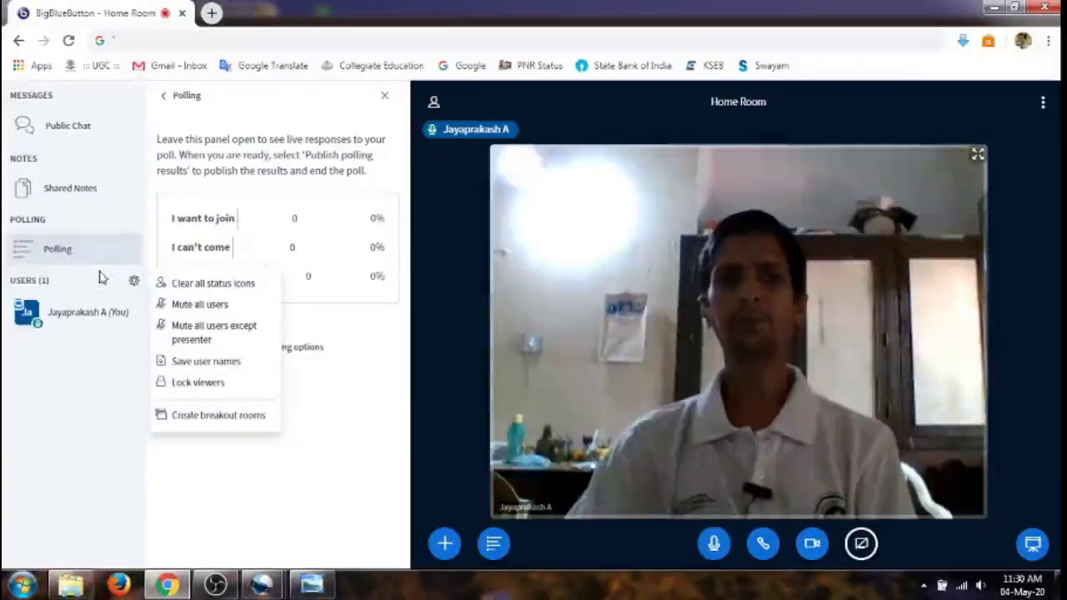
left_click(134, 284)
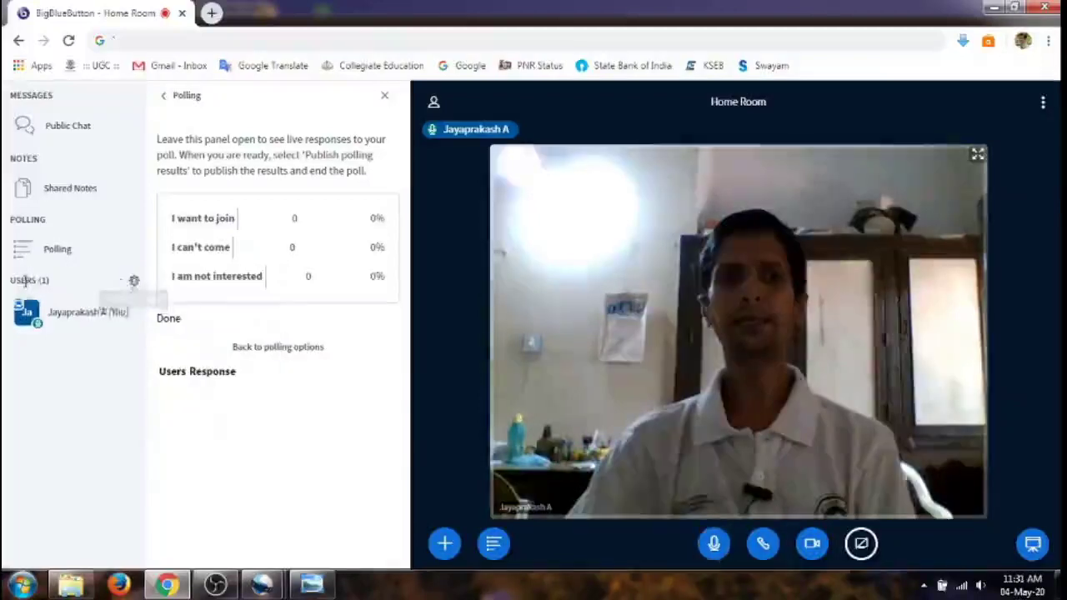
left_click(135, 283)
left_click(135, 284)
left_click(135, 284)
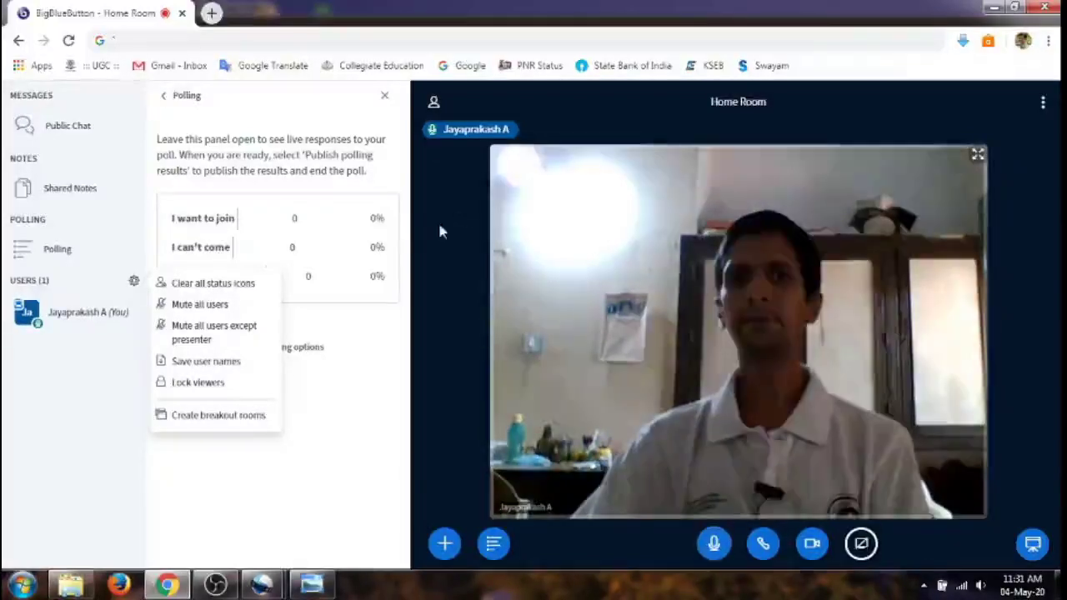
Hide the user and messages list together with the polling view, and show the list again.
left_click(435, 106)
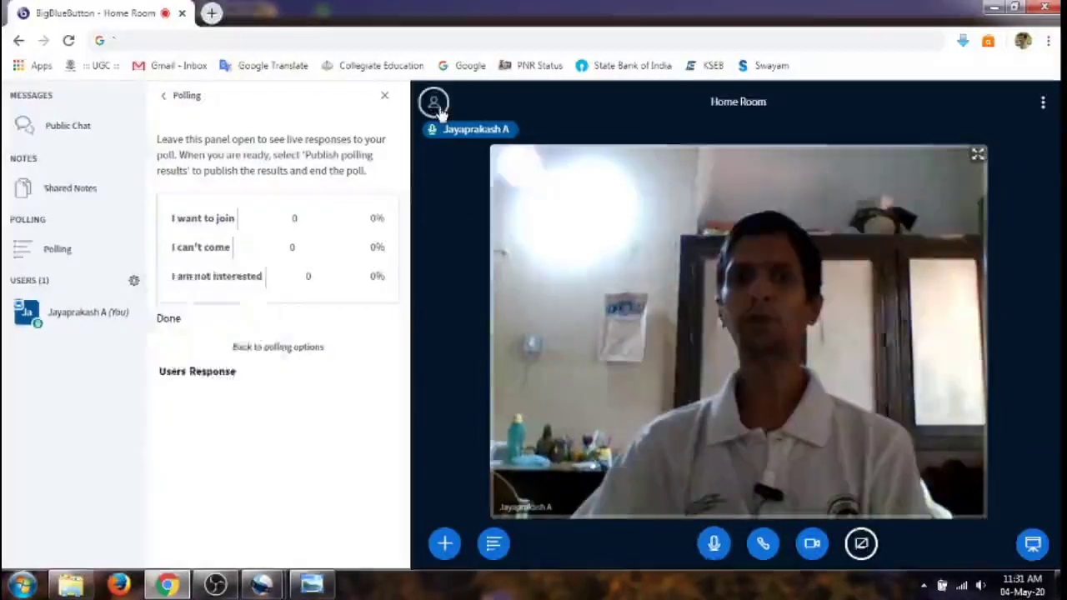
left_click(433, 104)
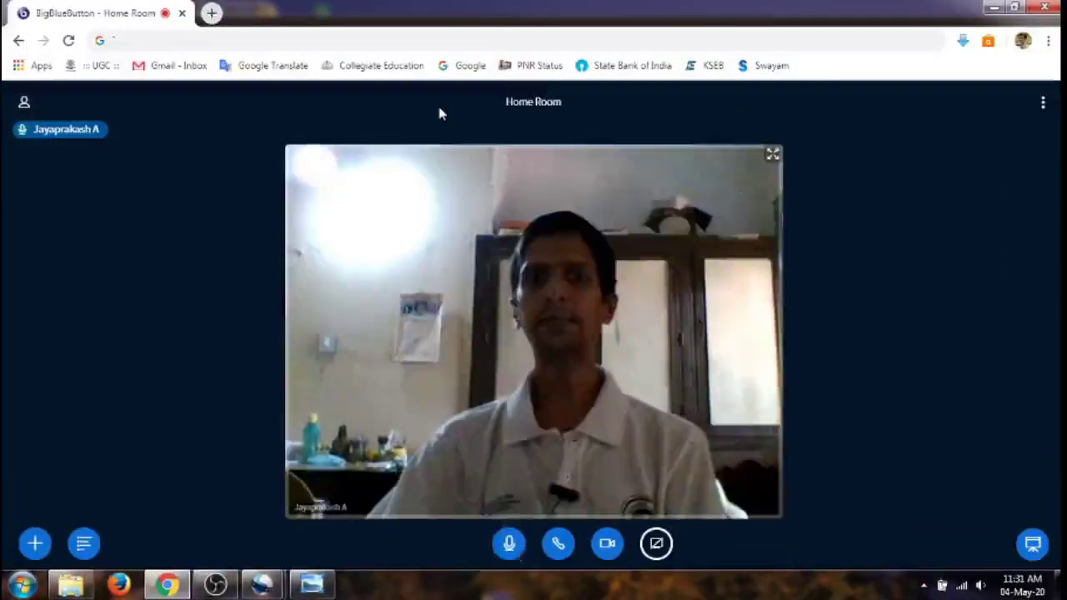
left_click(25, 102)
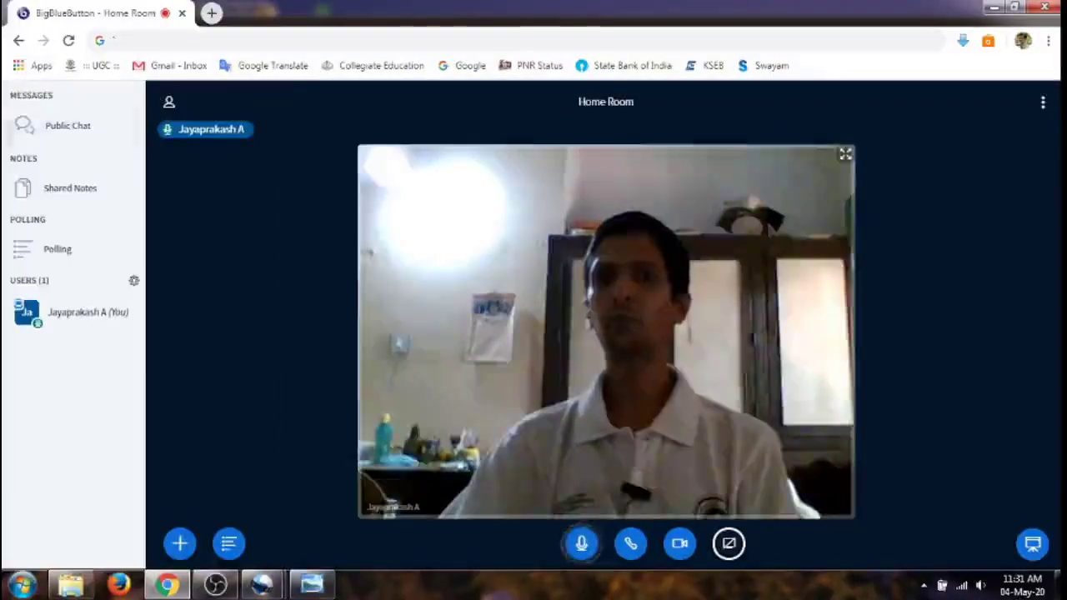
Open the Public Chat and view its options for saving, copying and clearing messages, leaving the chat unchanged.
left_click(67, 125)
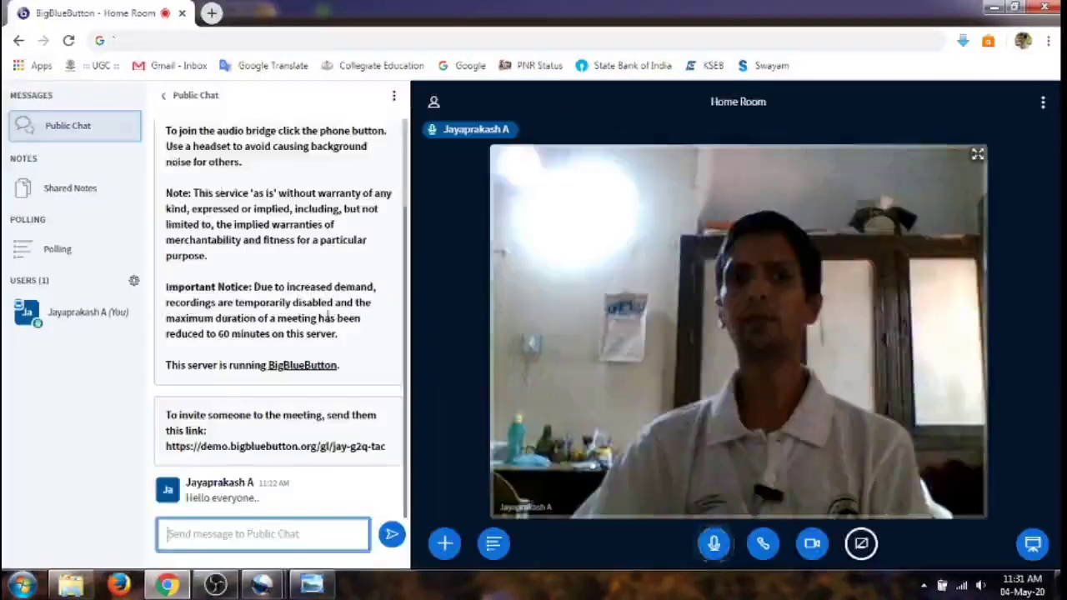
left_click(393, 96)
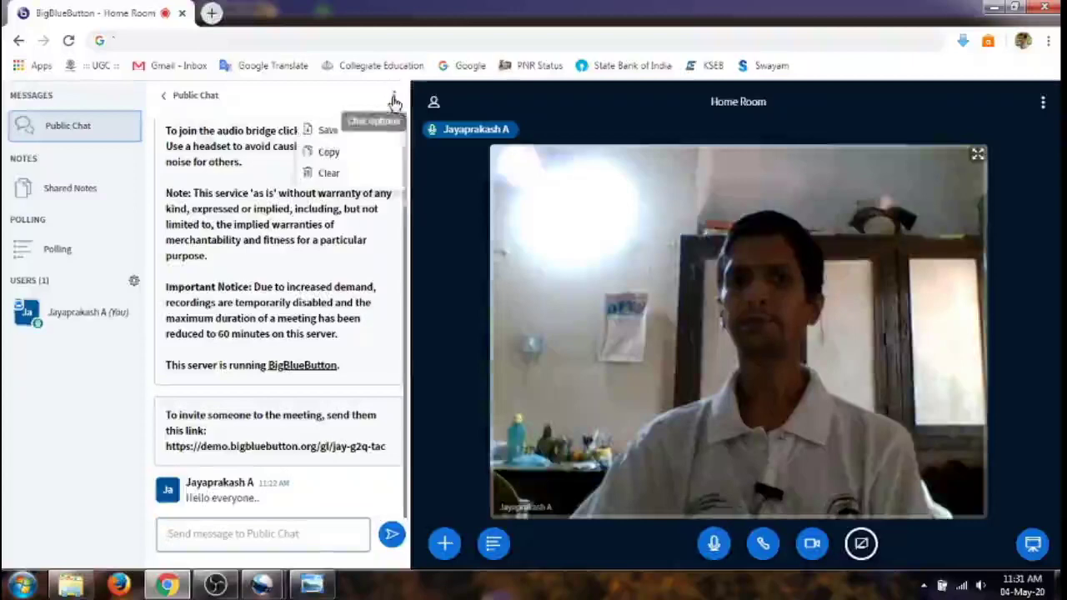
left_click(468, 209)
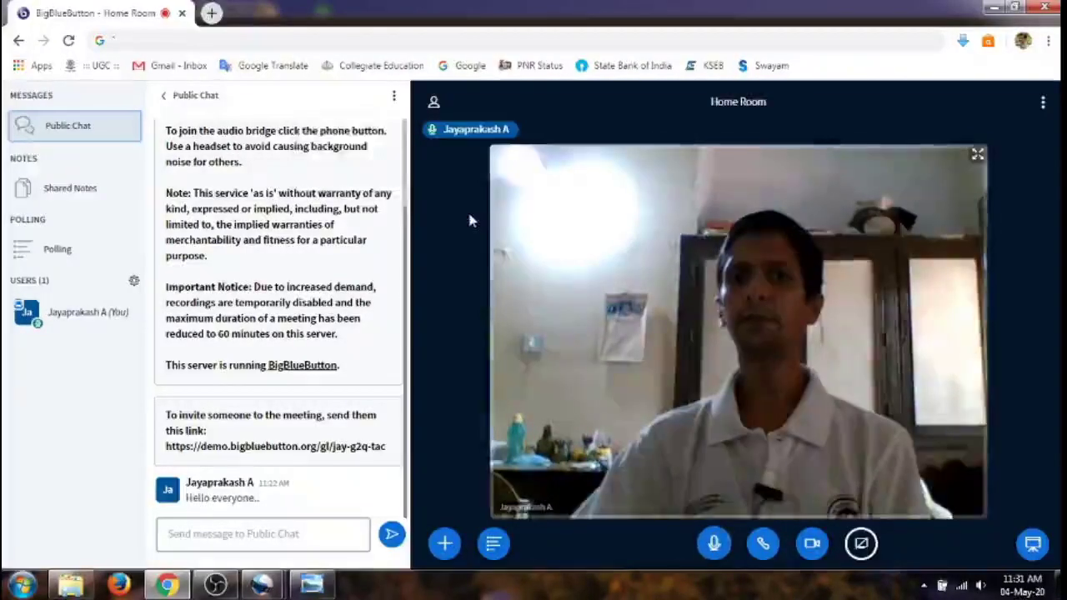
View the full list of keyboard shortcuts from the meeting options and close it.
left_click(1042, 100)
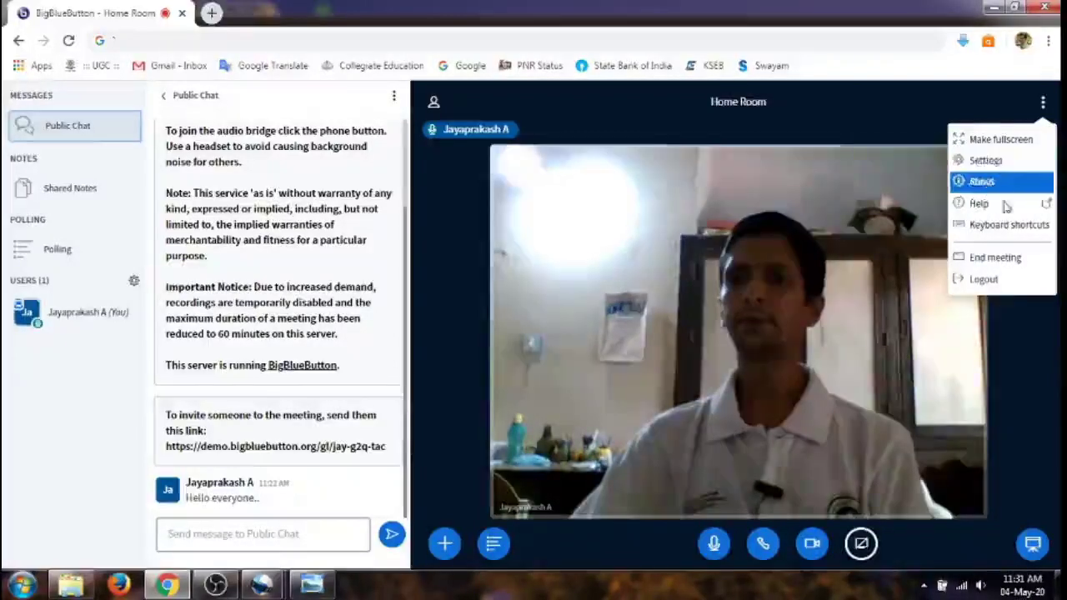
left_click(1012, 225)
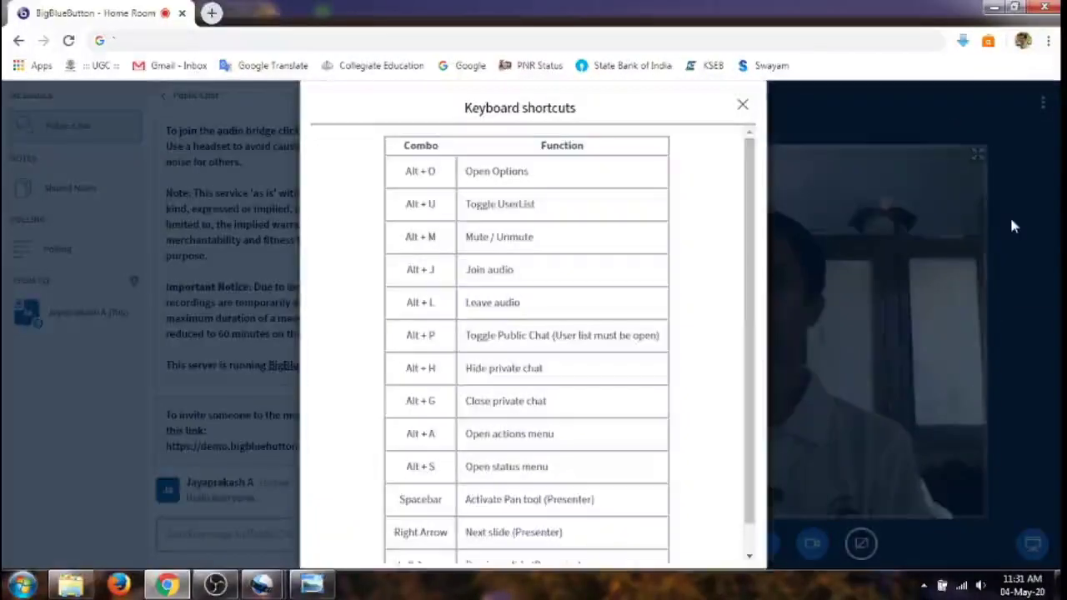
scroll(679, 374, "down", 1)
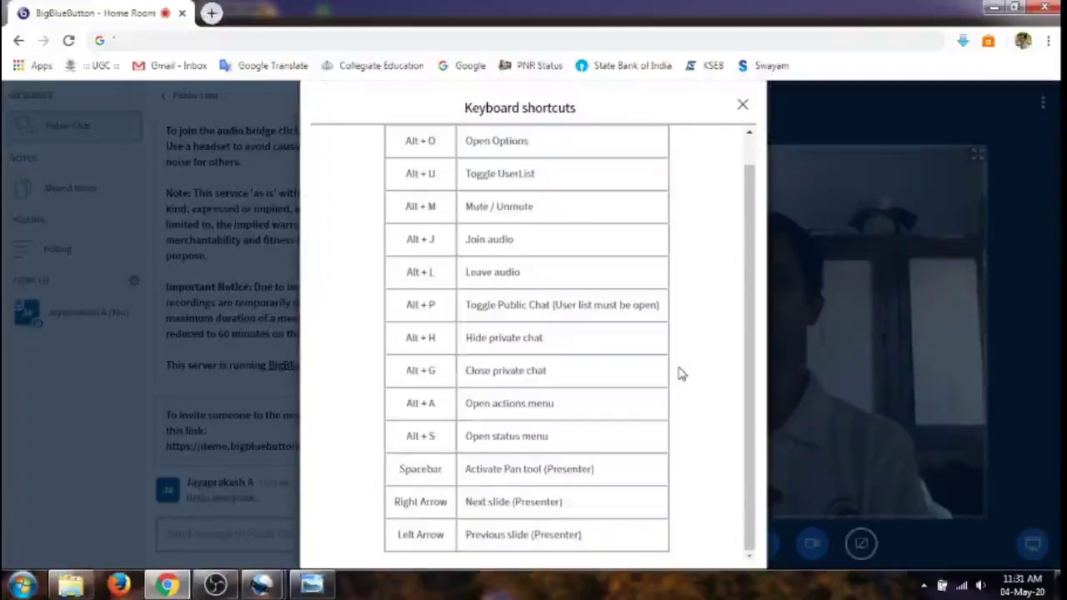
scroll(680, 372, "up", 1)
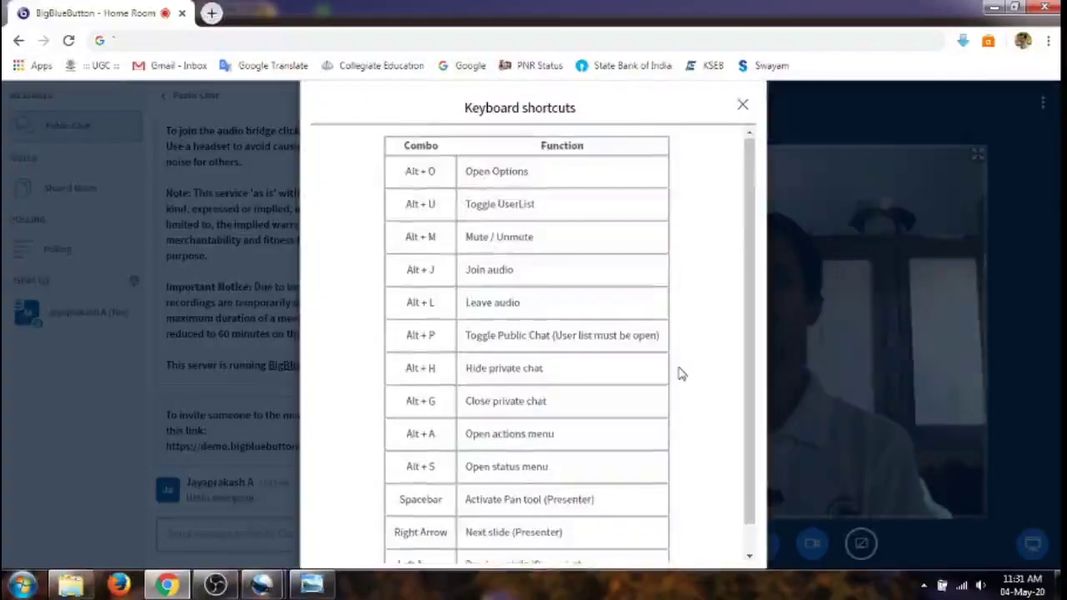
left_click(743, 105)
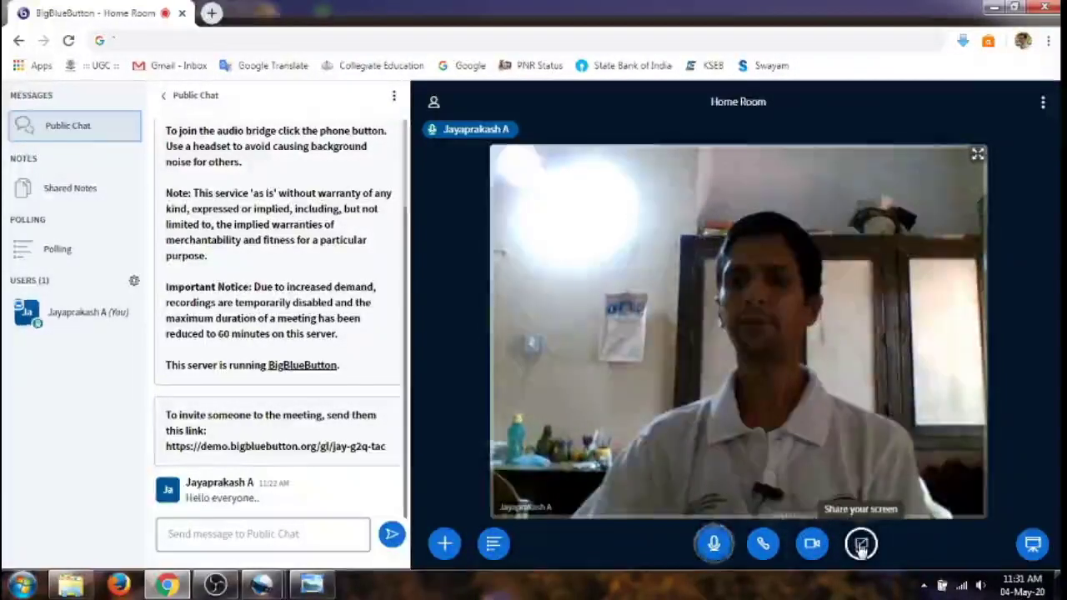
Restore the presentation and dismiss the screen sharing request without sharing anything.
left_click(1034, 545)
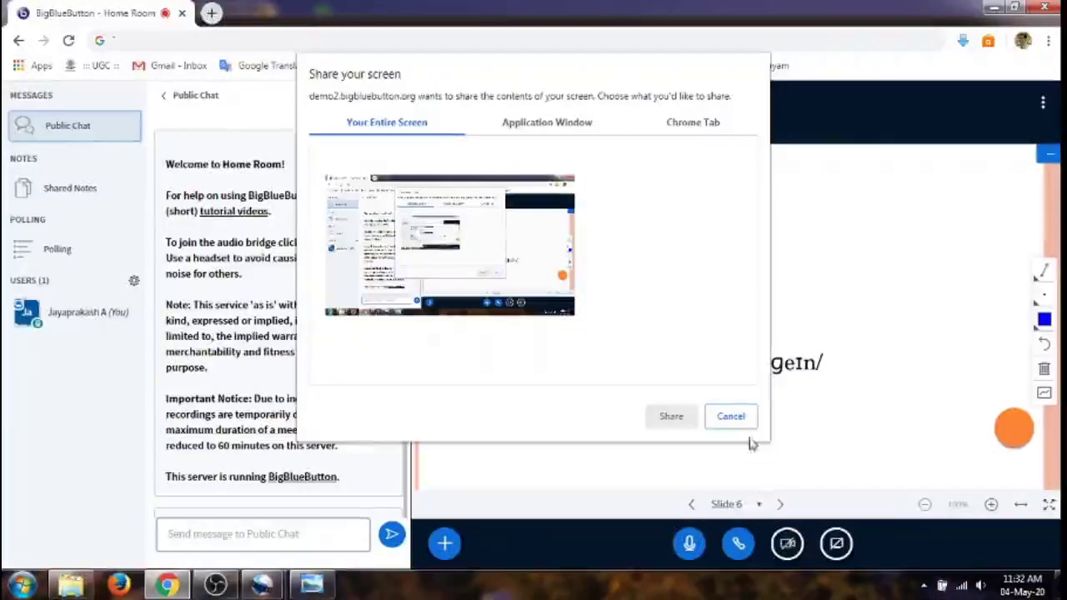
left_click(728, 417)
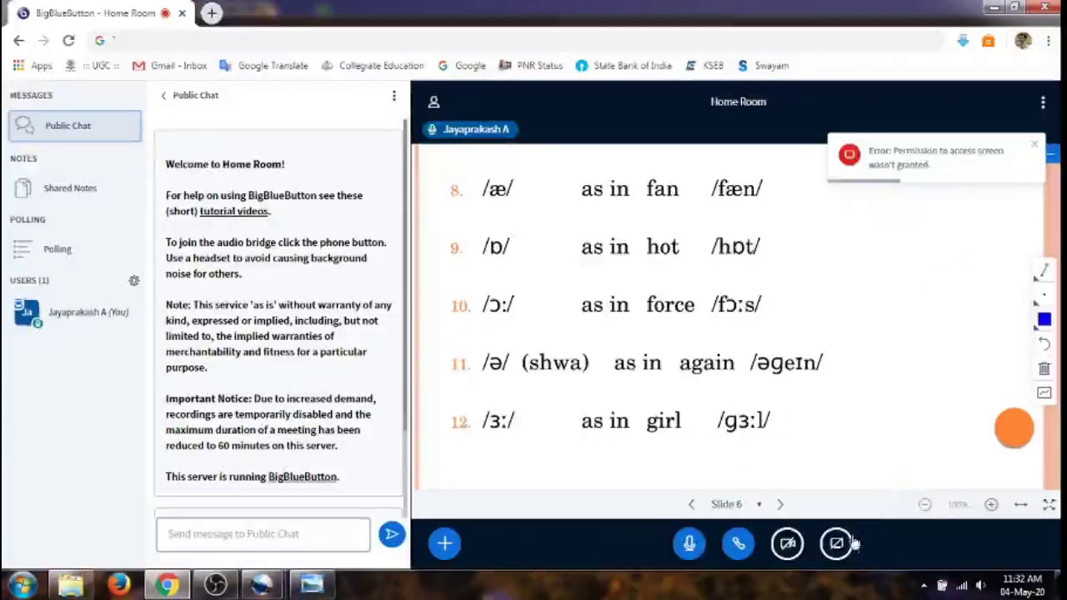
Start sharing the integrated webcam at medium quality.
left_click(788, 546)
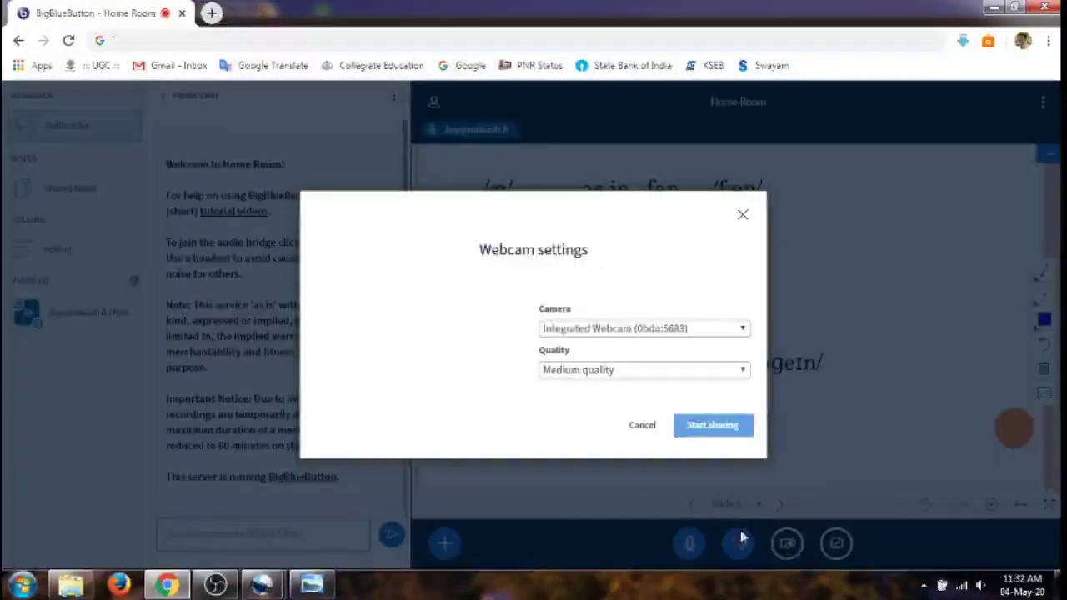
left_click(688, 428)
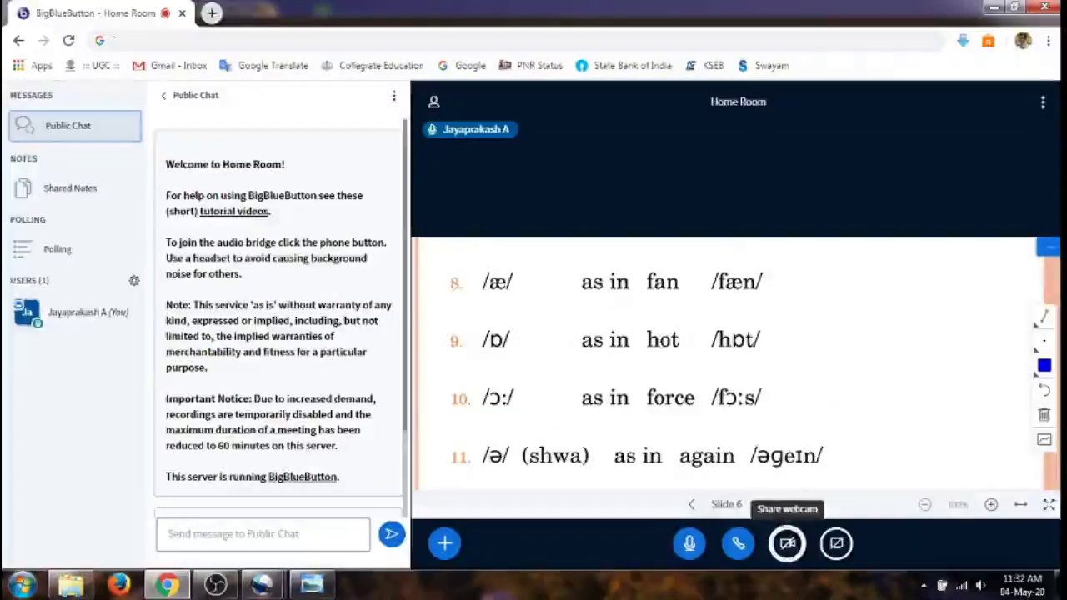
End the Home Room meeting and confirm that the session should end.
left_click(1043, 105)
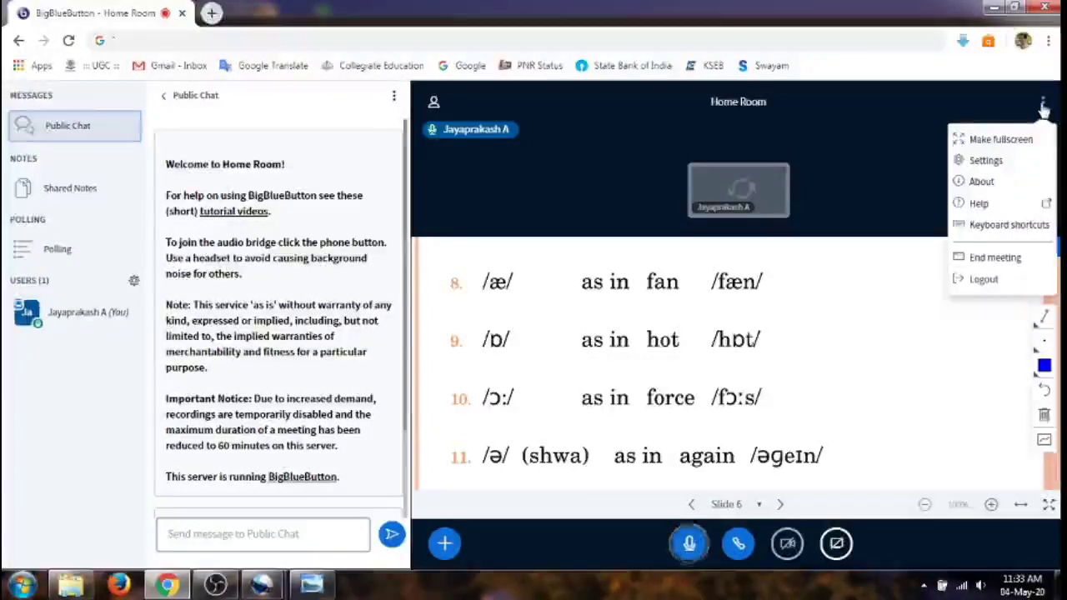
left_click(1043, 106)
left_click(1043, 106)
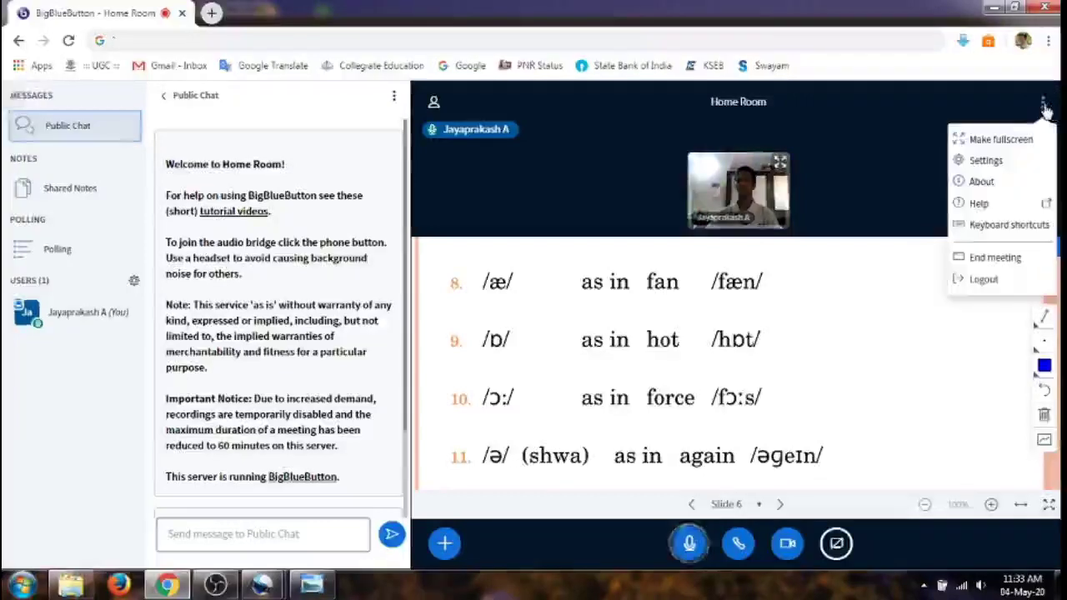
left_click(997, 257)
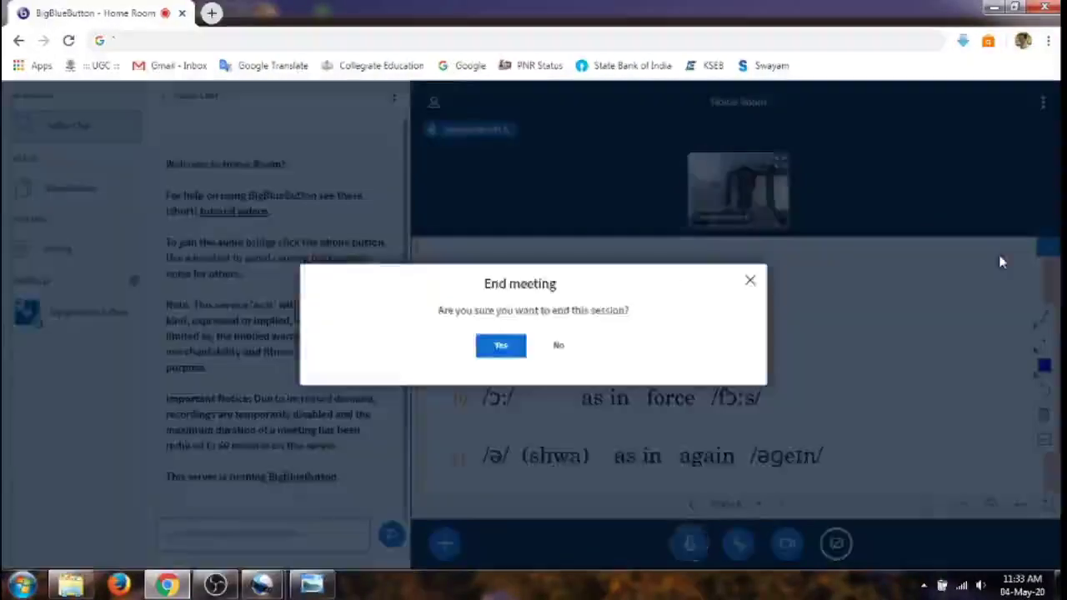
left_click(503, 347)
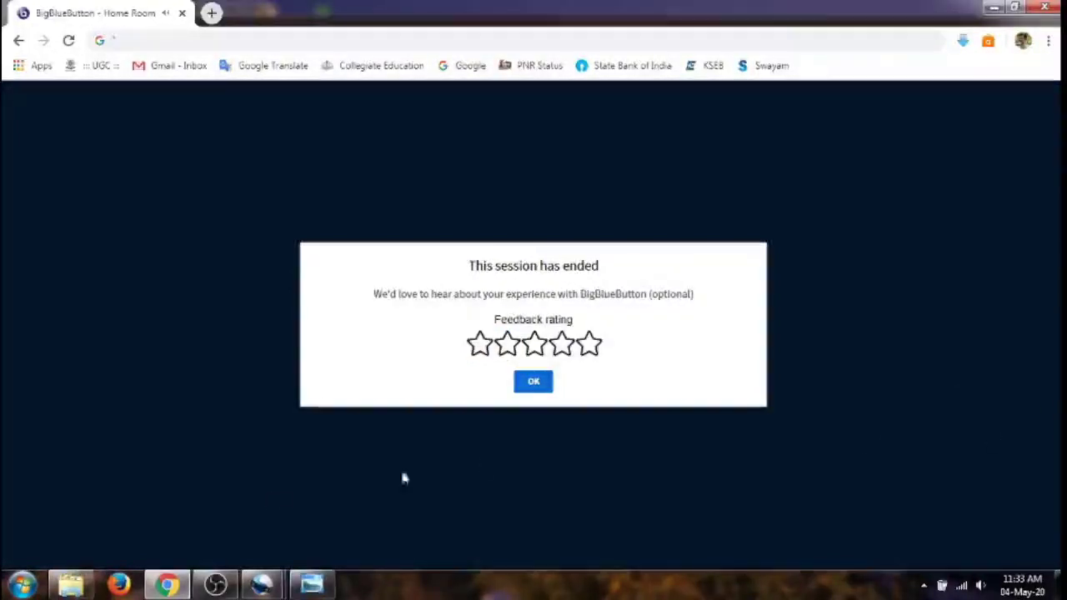
Rate the ended session five stars and send the feedback without a comment.
left_click(590, 344)
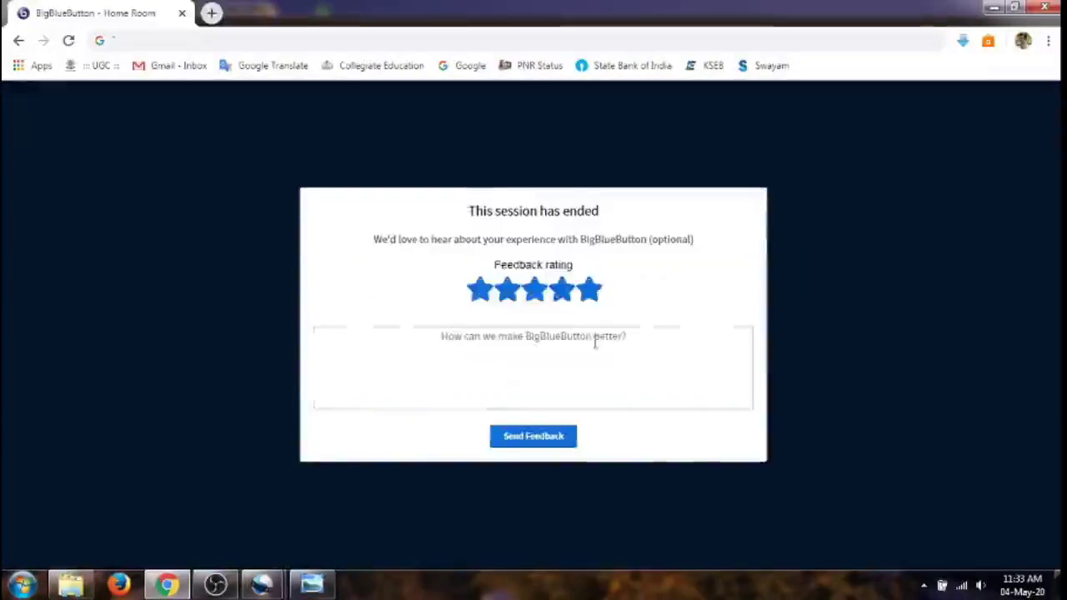
left_click(552, 446)
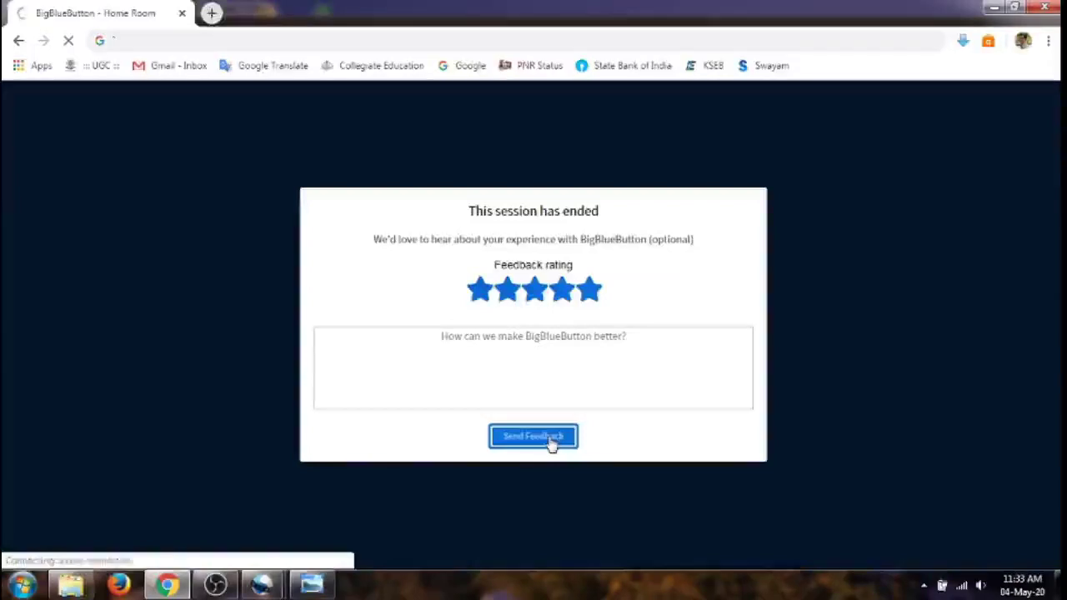